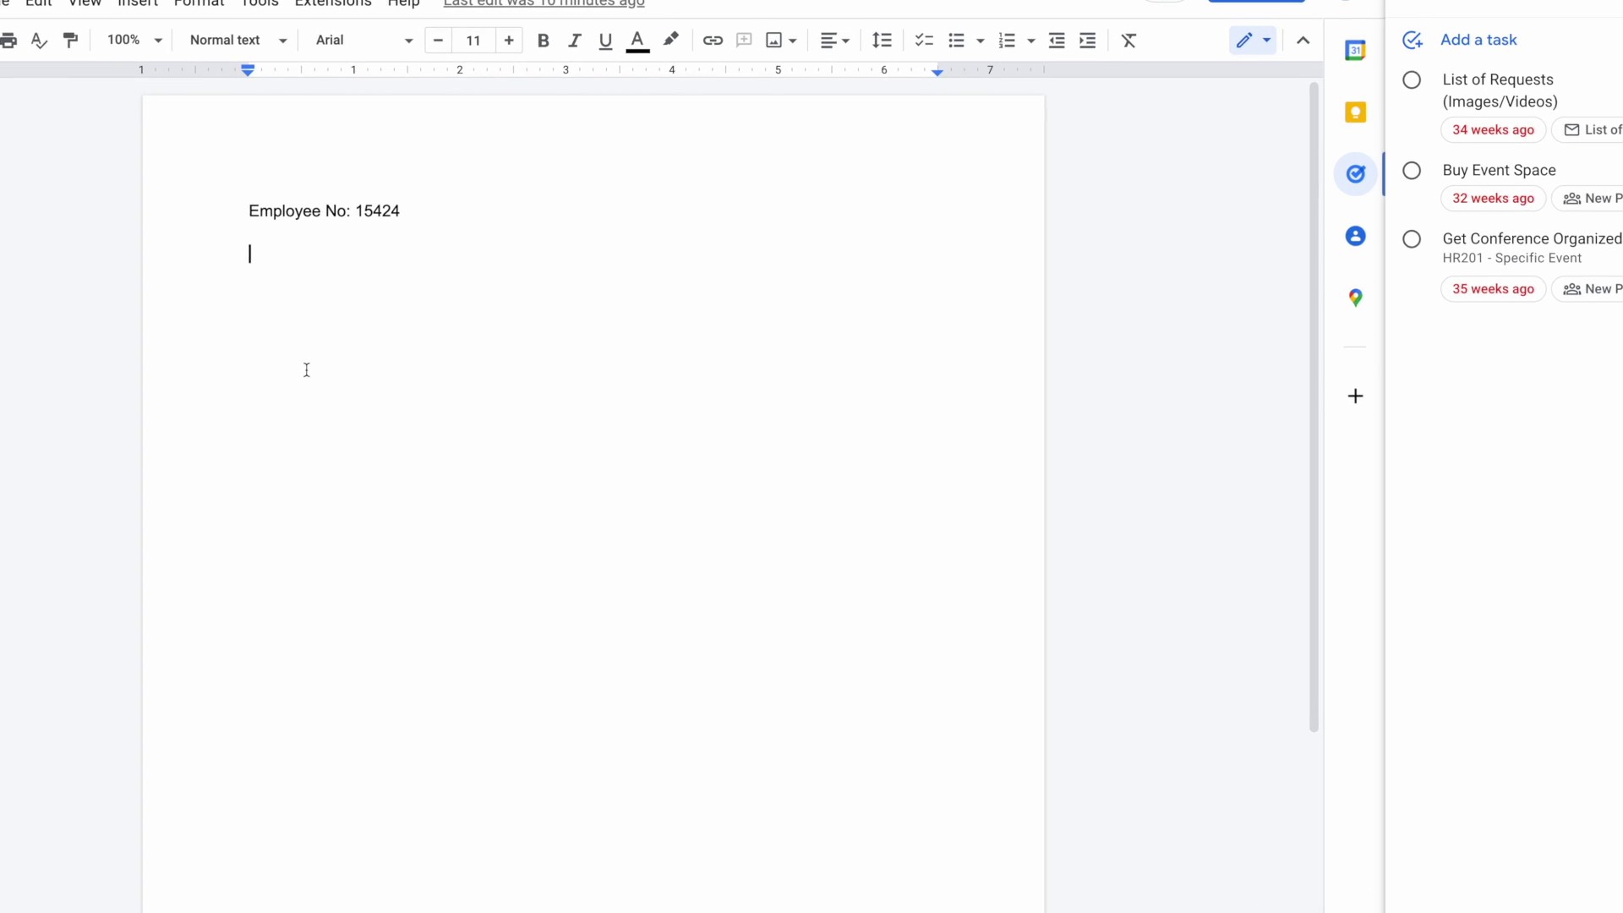
type("@task")
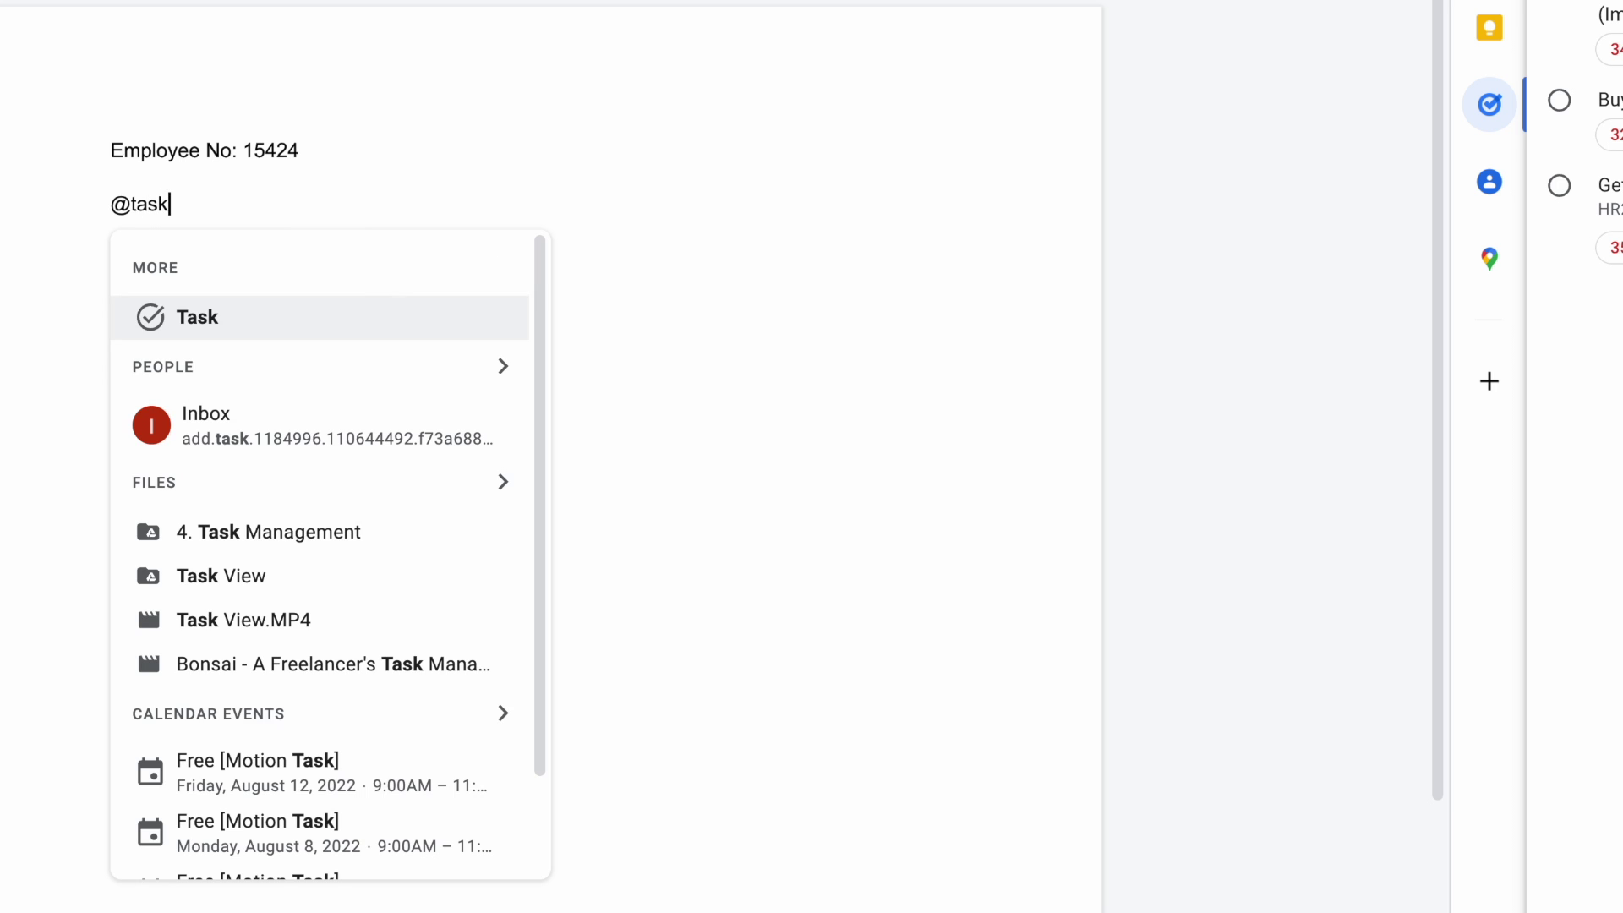
left_click(226, 318)
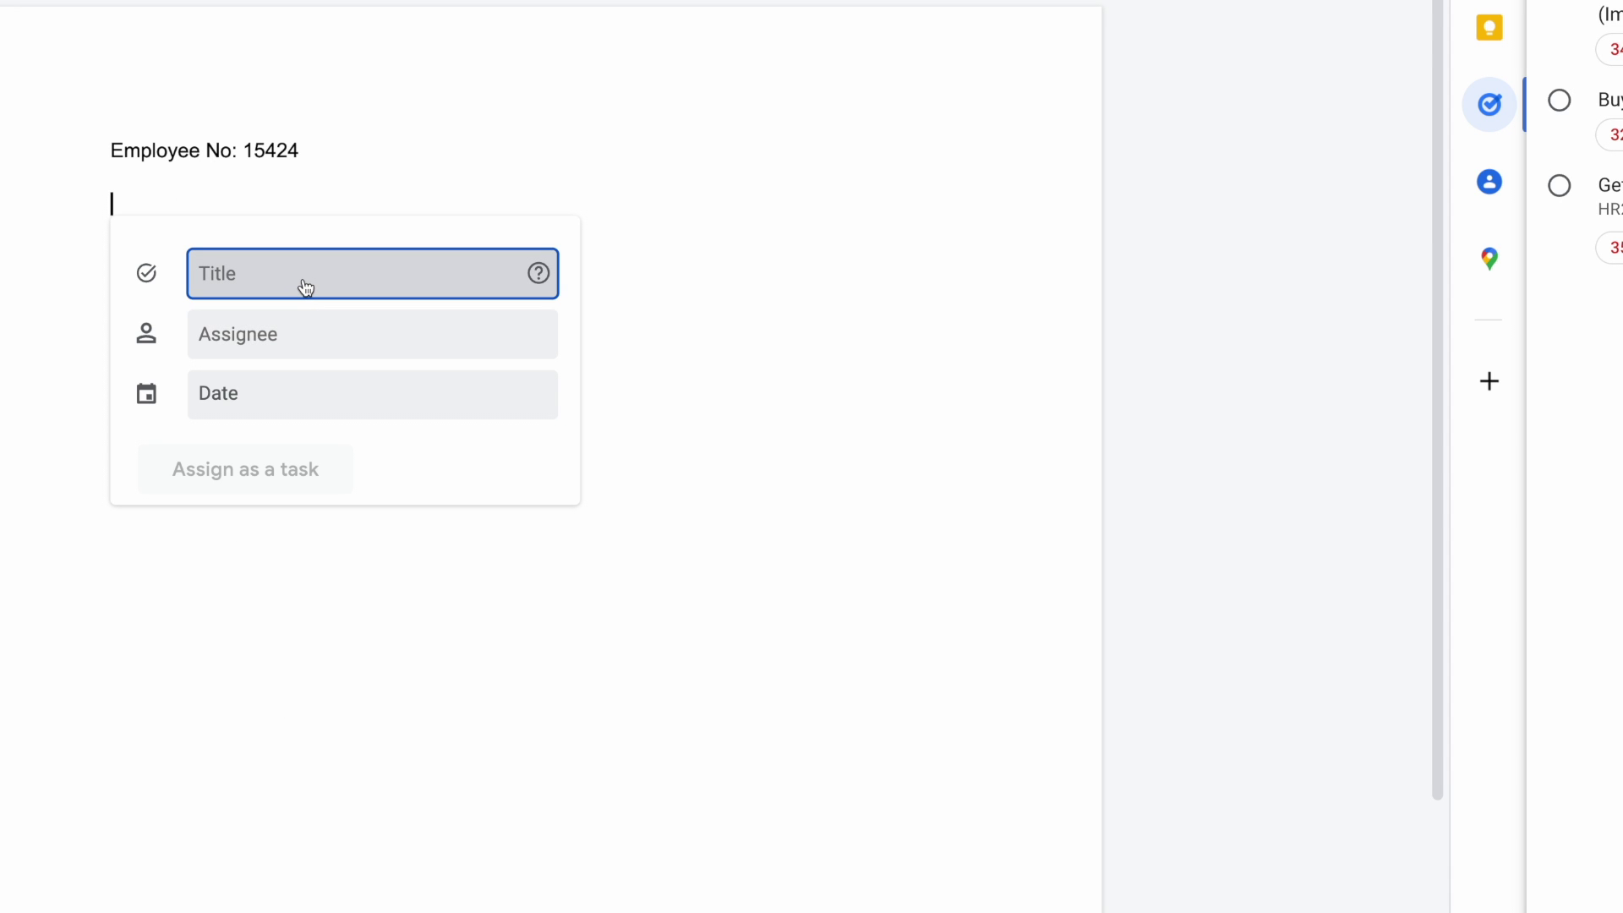
type("Write ")
type("Report")
key("Tab")
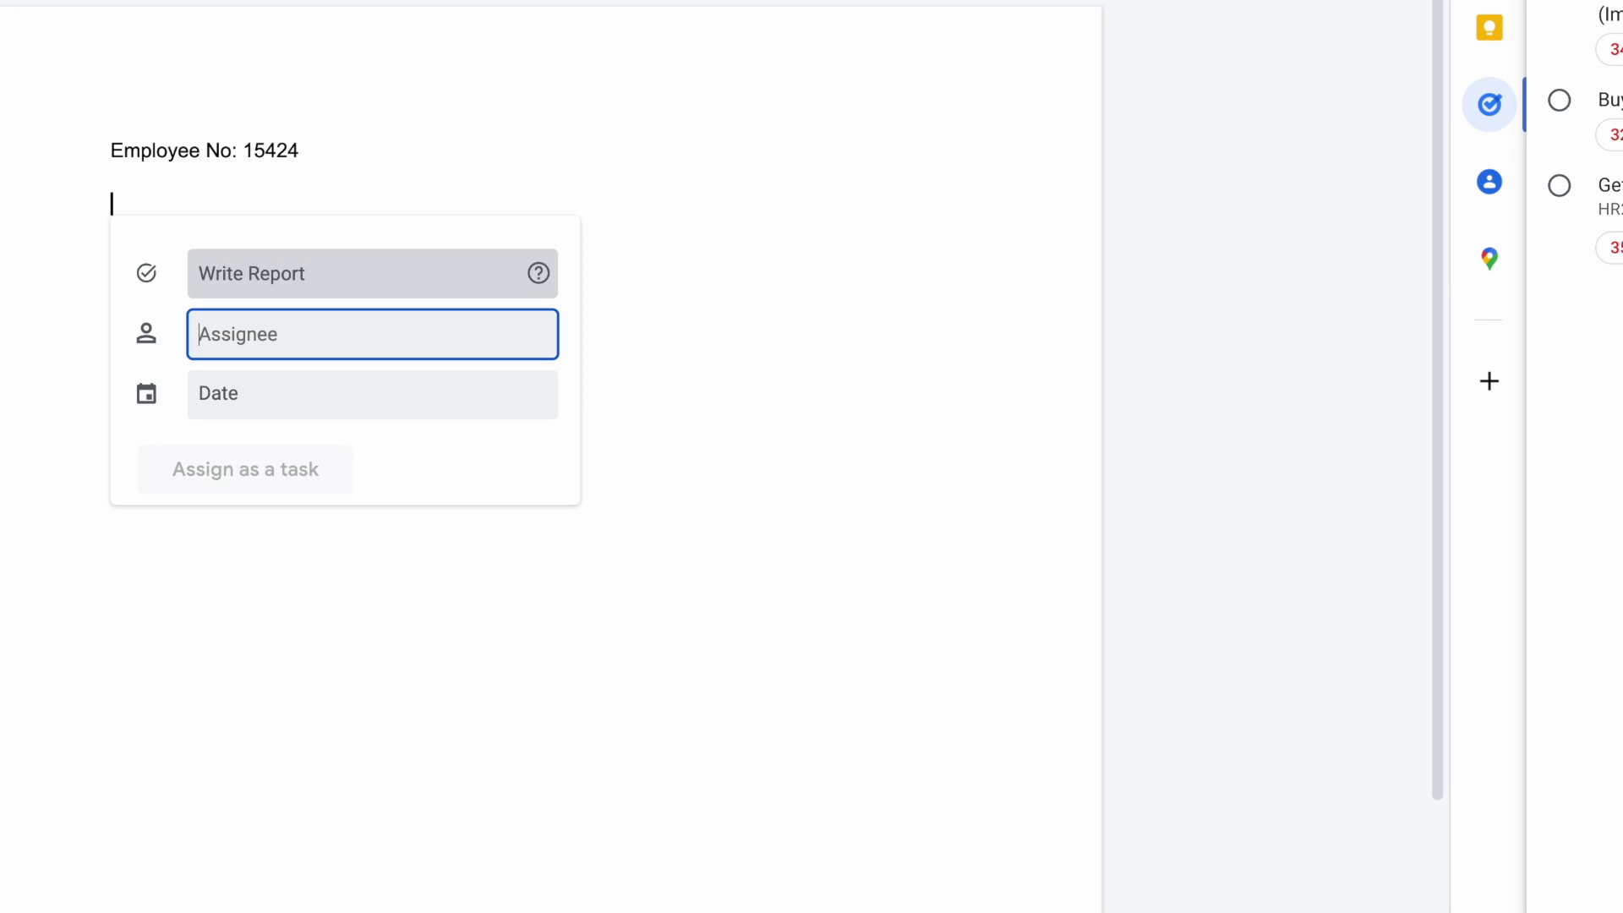
key("Tab")
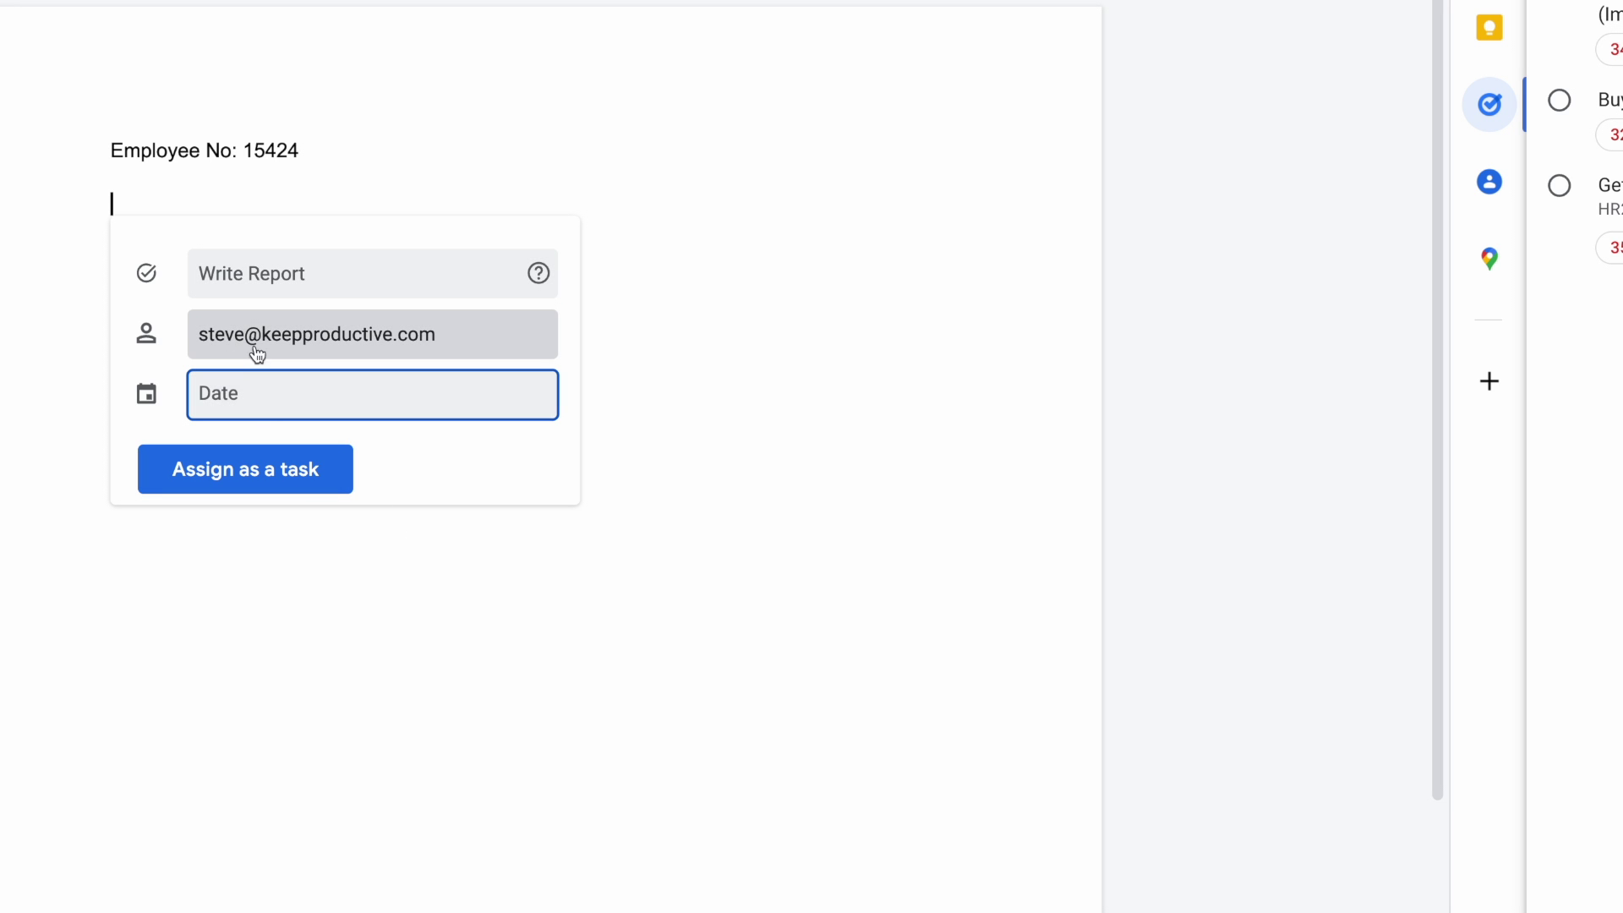
left_click(241, 395)
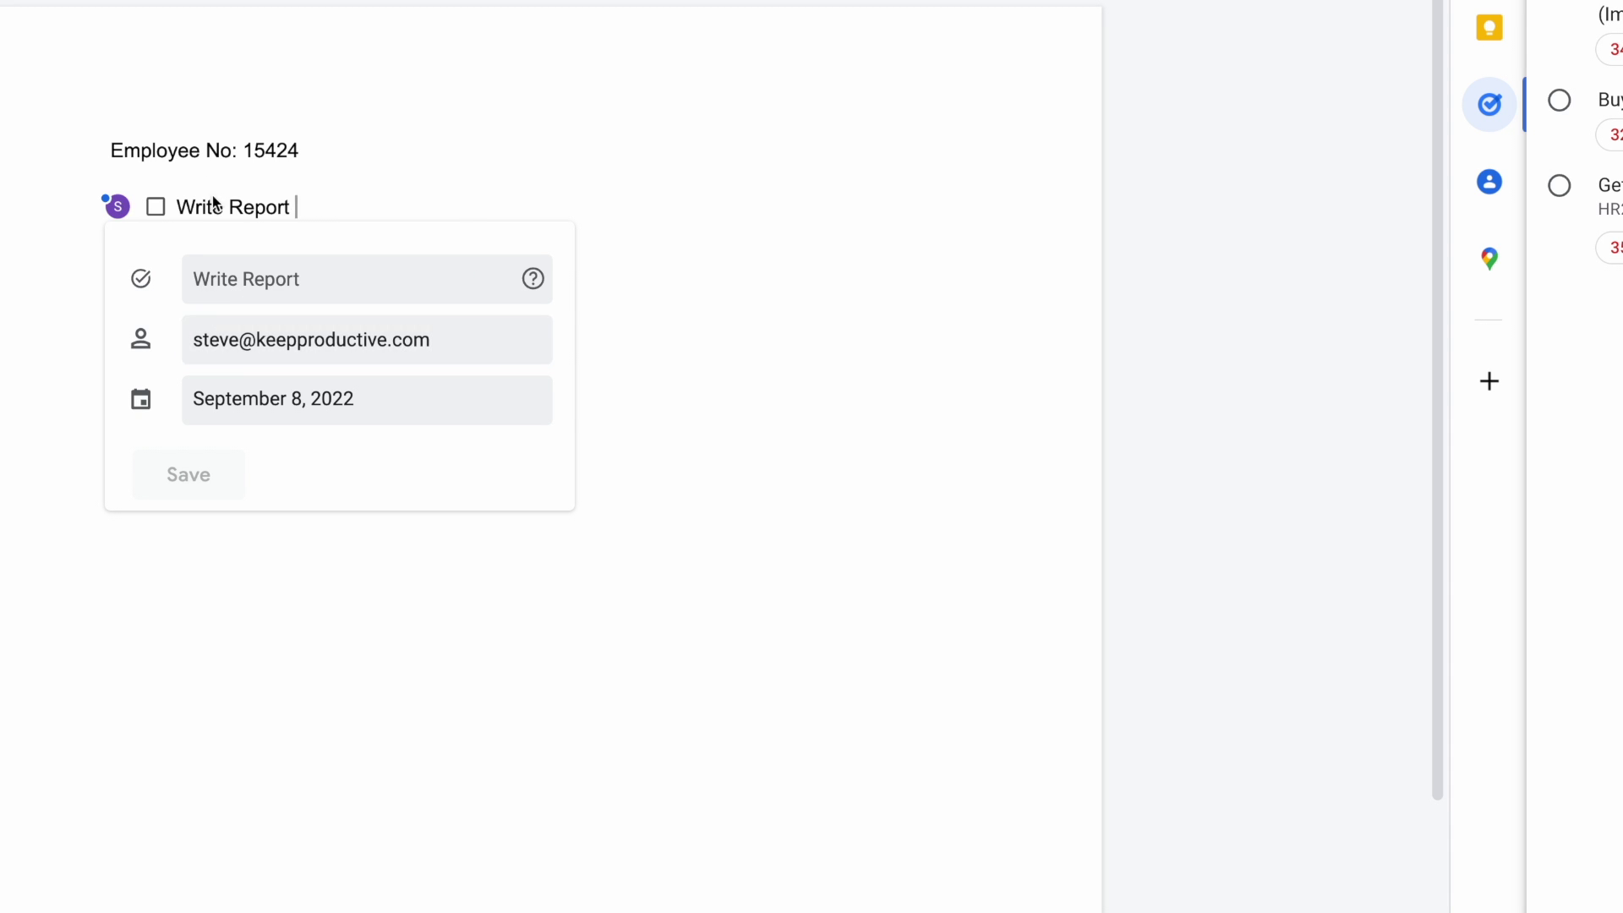
left_click(204, 206)
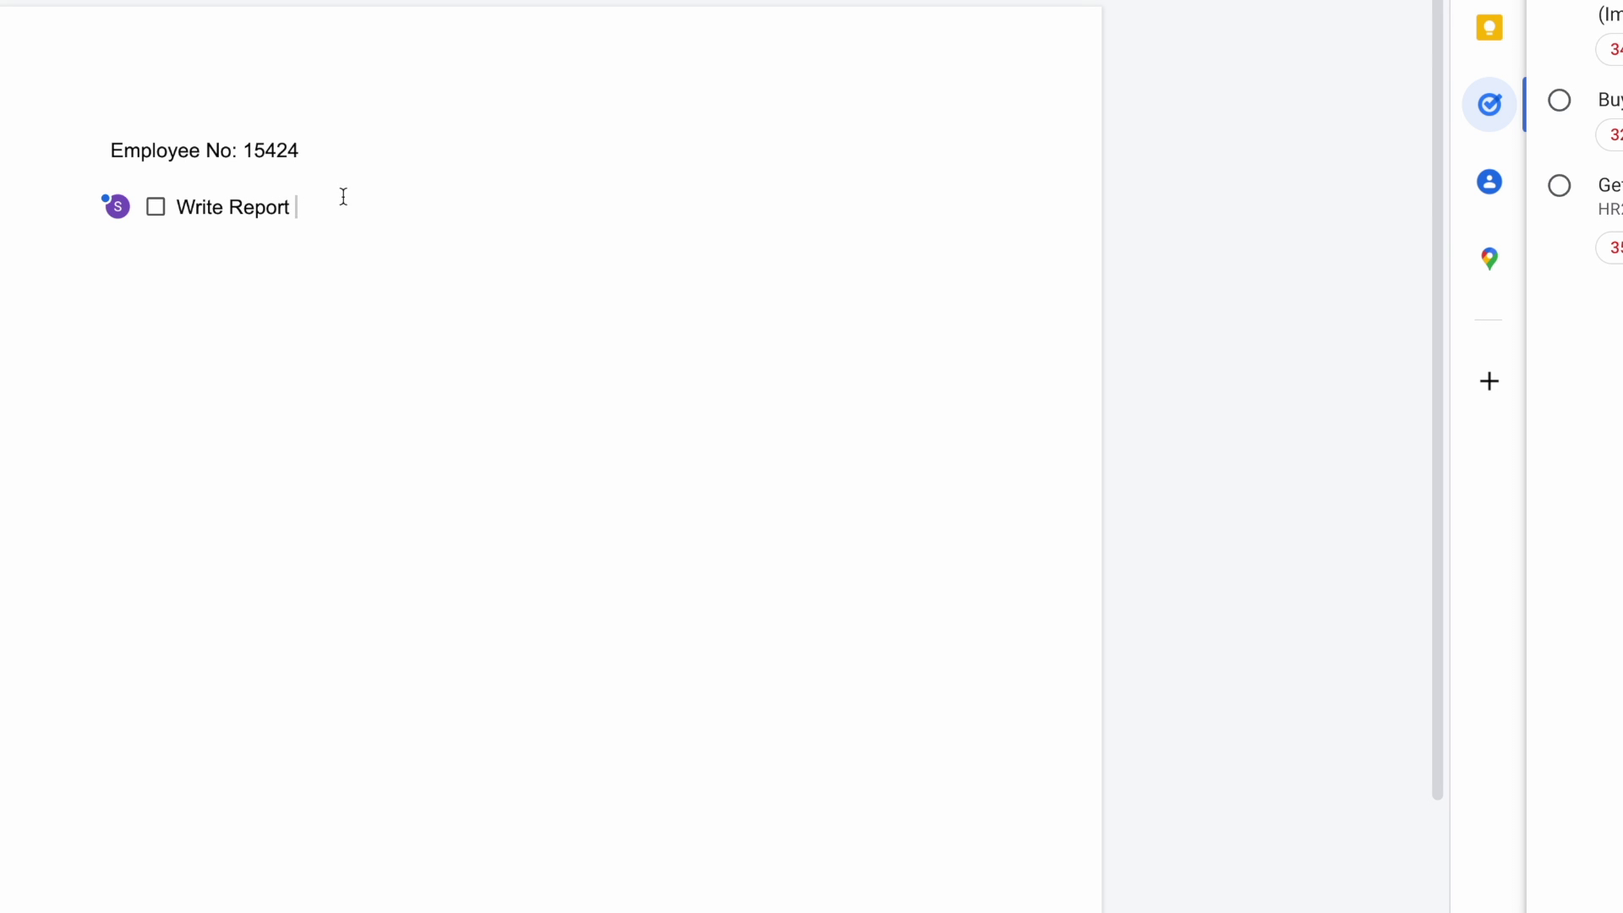
Step: Open the Tasks panel's list dropdown showing My Tasks, Emails to Action and Work
left_click(1303, 53)
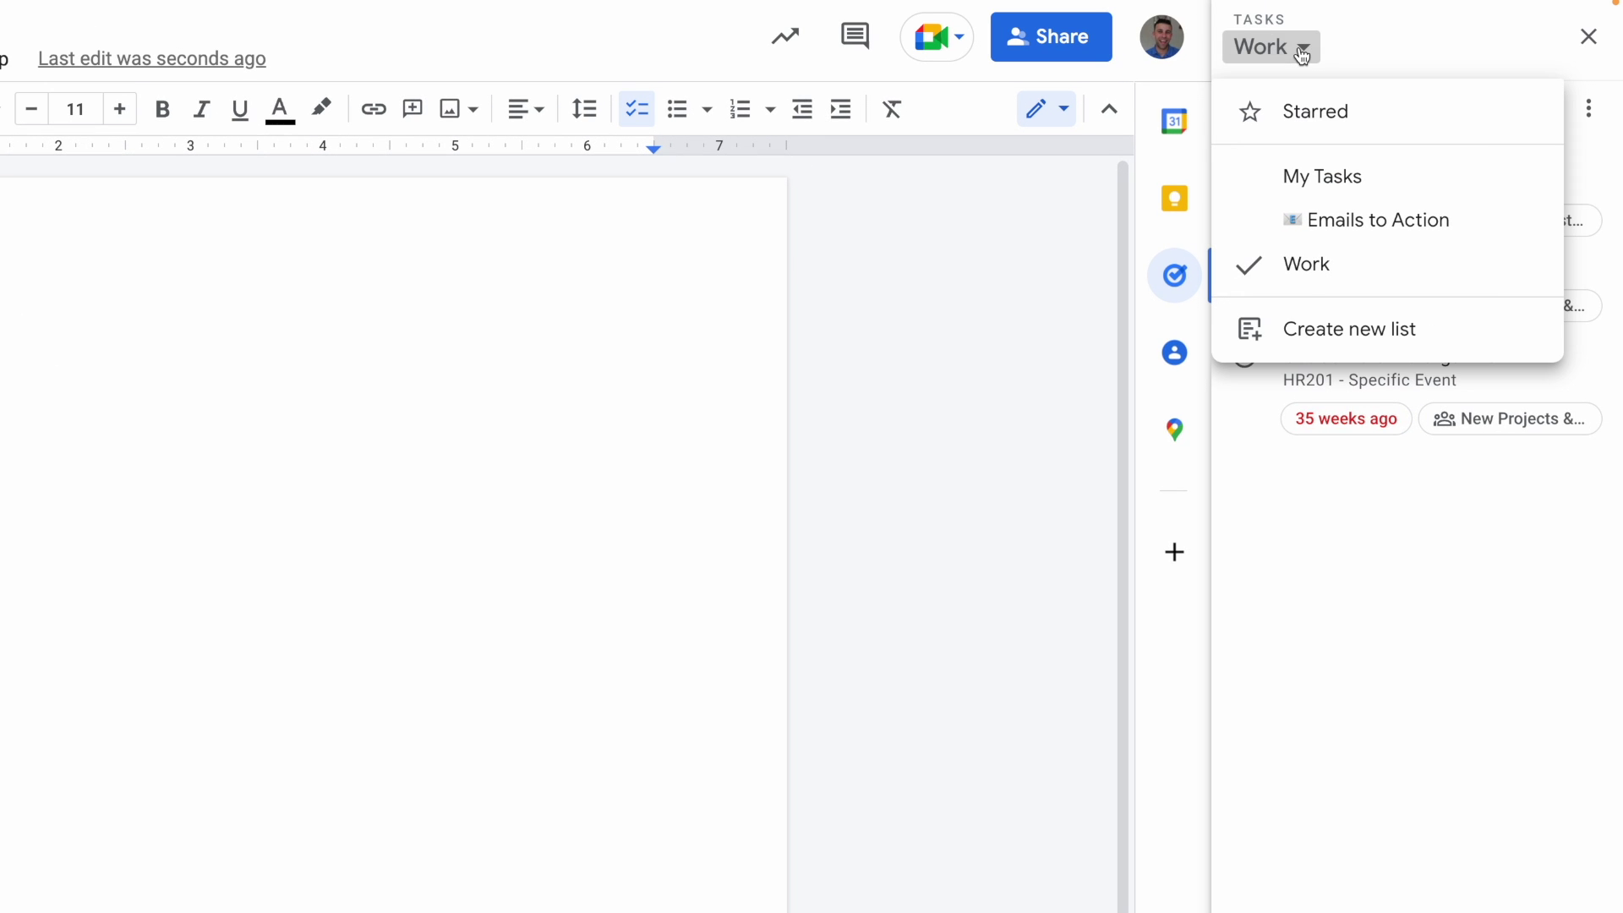
Step: Switch the side panel to My Tasks and begin a new checklist line below Write Report
left_click(1337, 177)
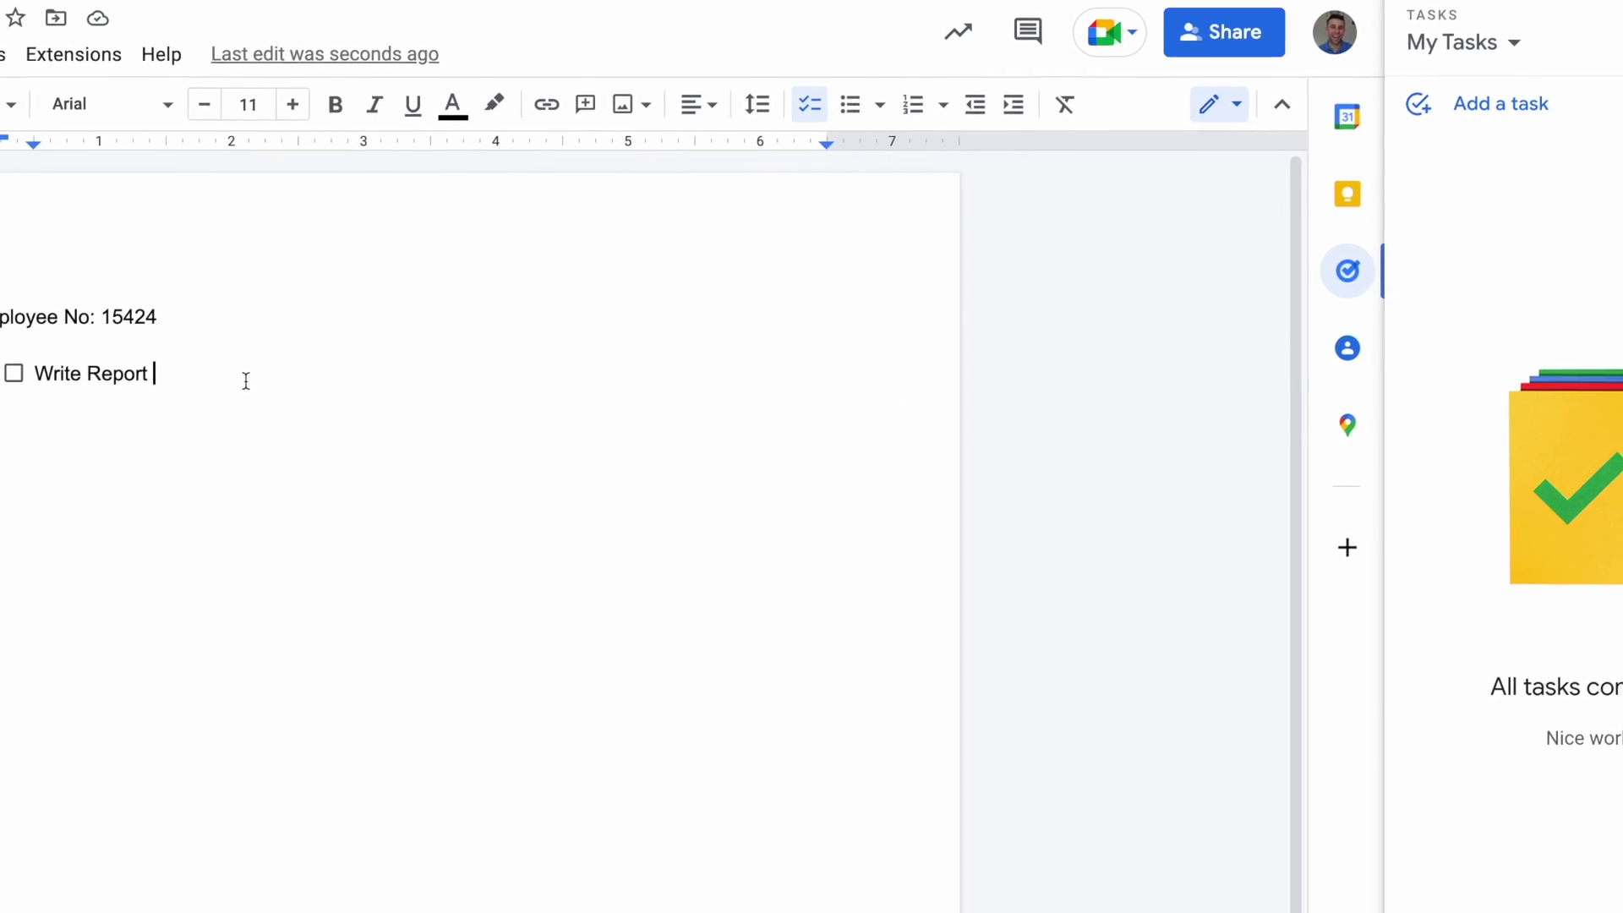
key("Return")
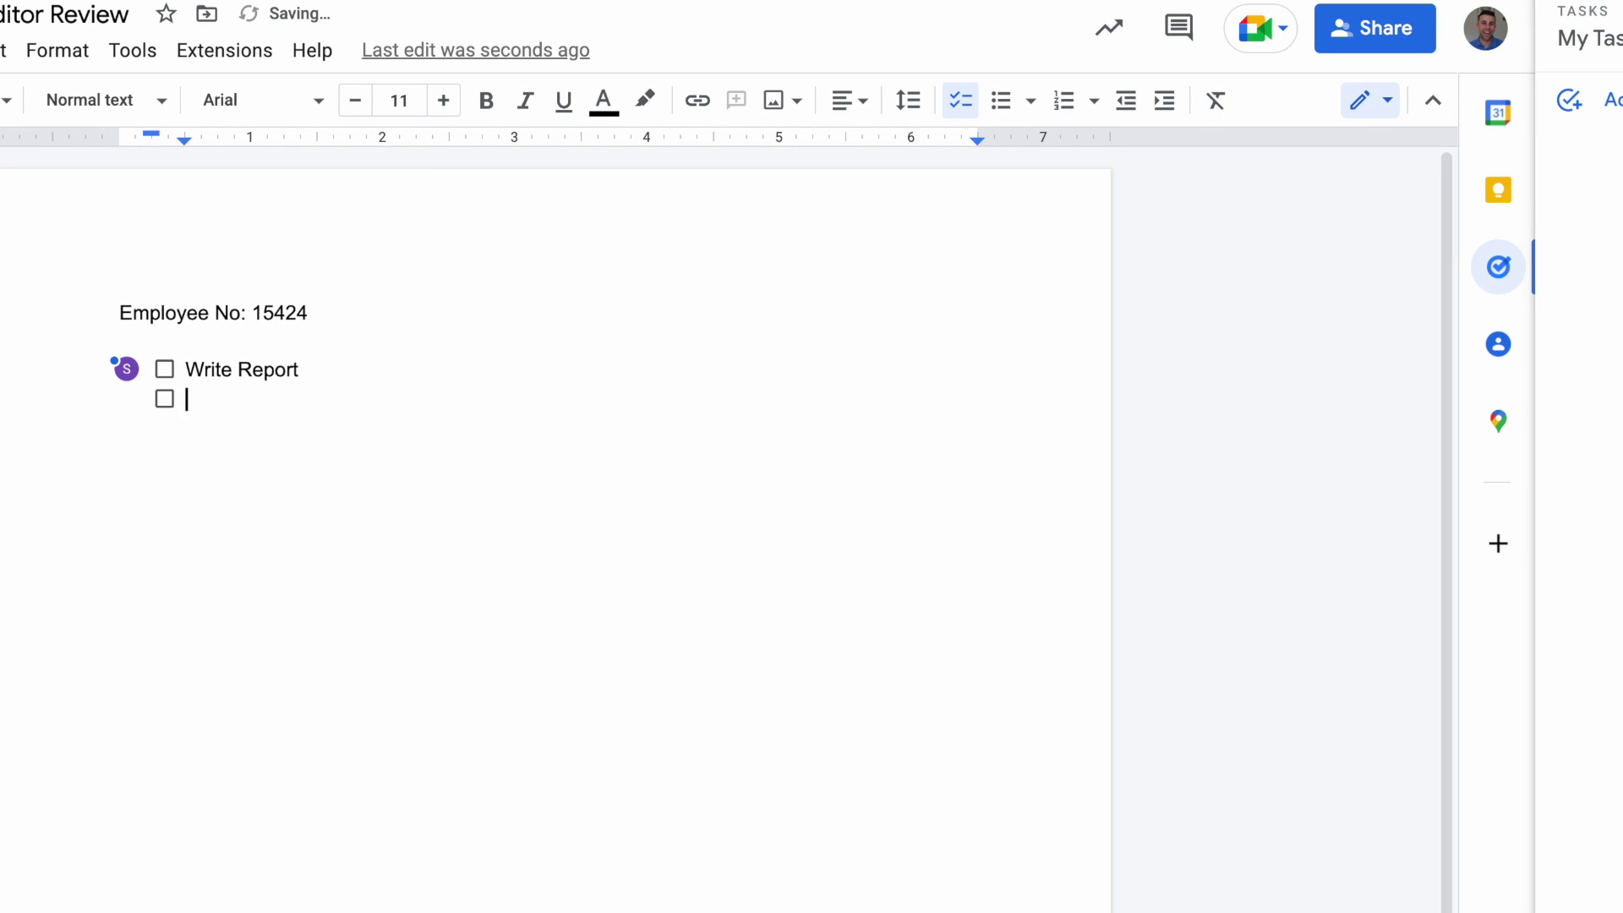
type("Reacj")
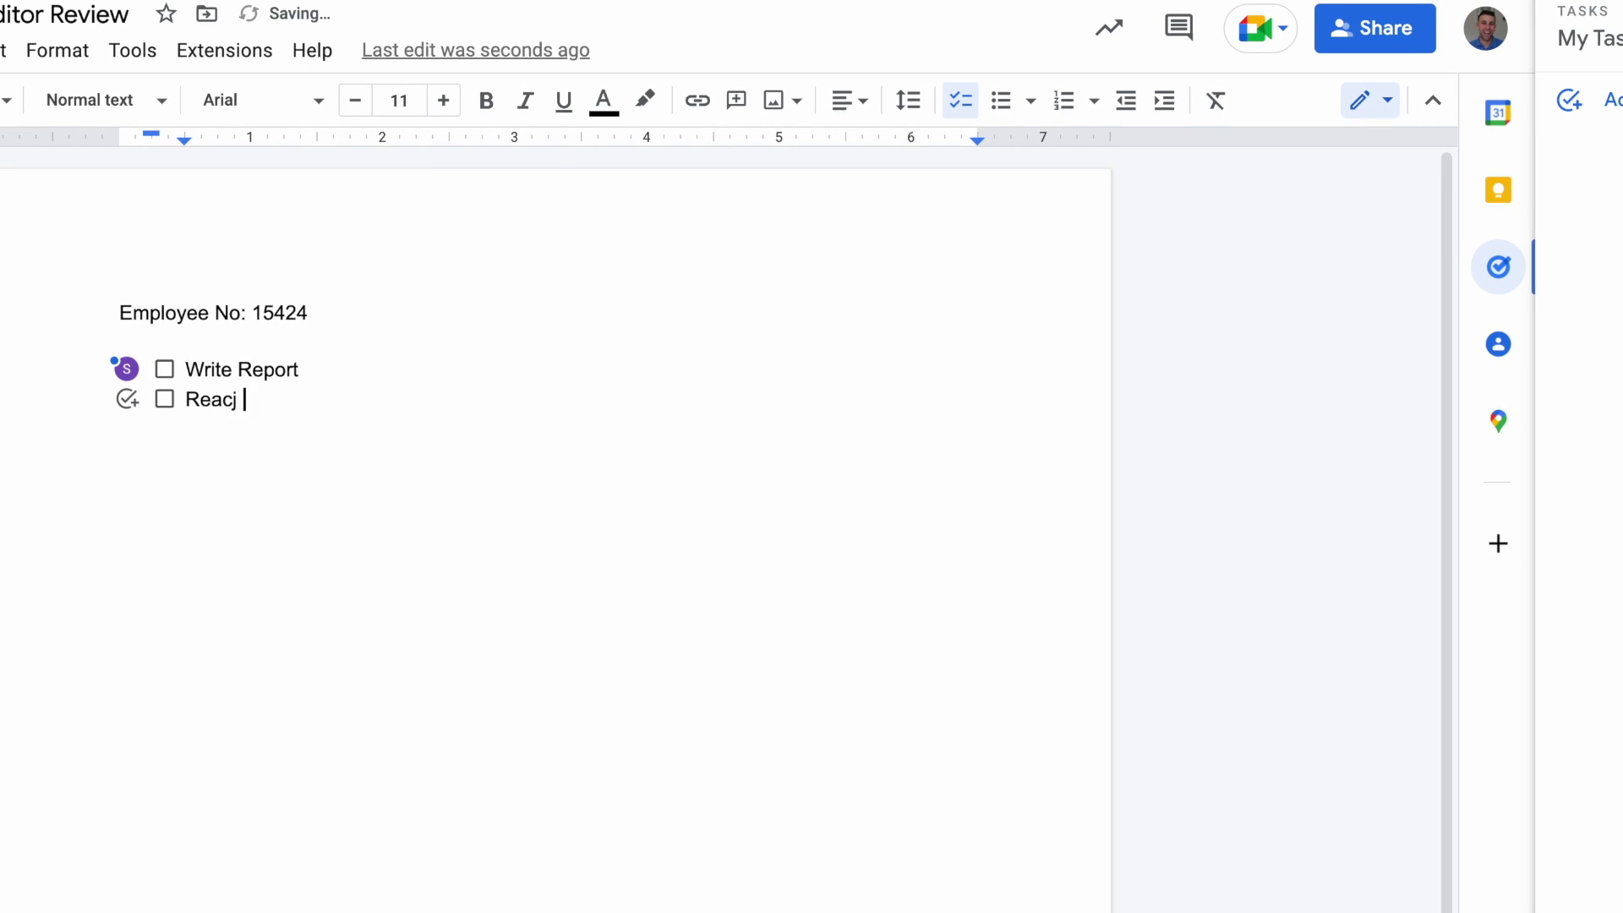
Step: Assign 'Reach out to Bob' to a suggested teammate, due September 12, and expand its details
key("BackSpace")
key("BackSpace")
type("h out to")
type(" Bob")
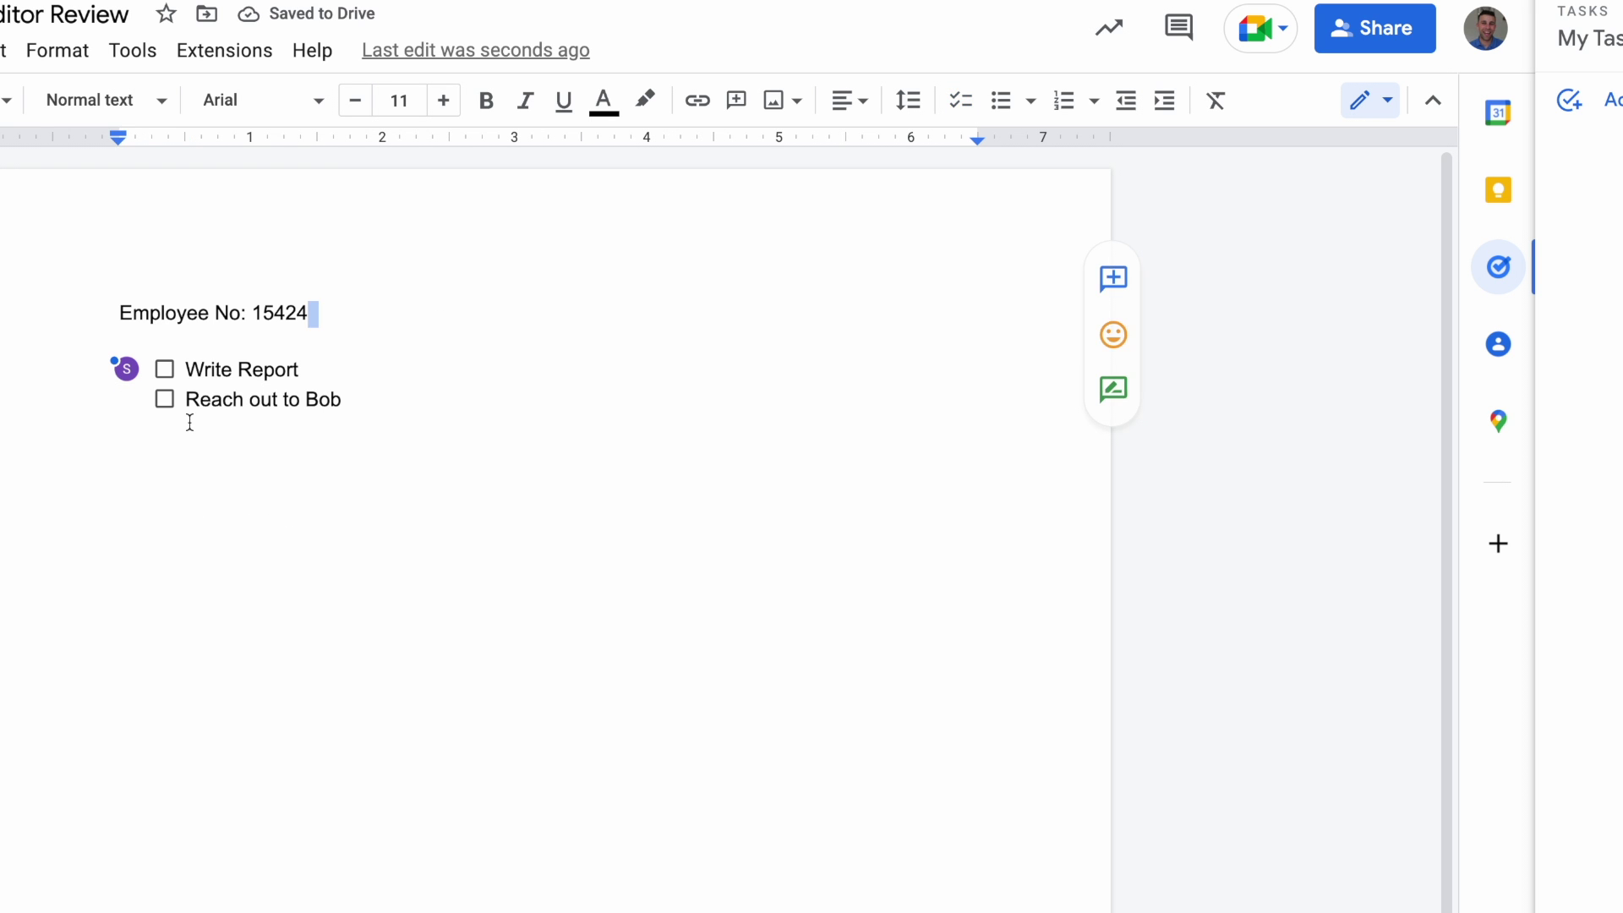
left_click(127, 400)
left_click(279, 533)
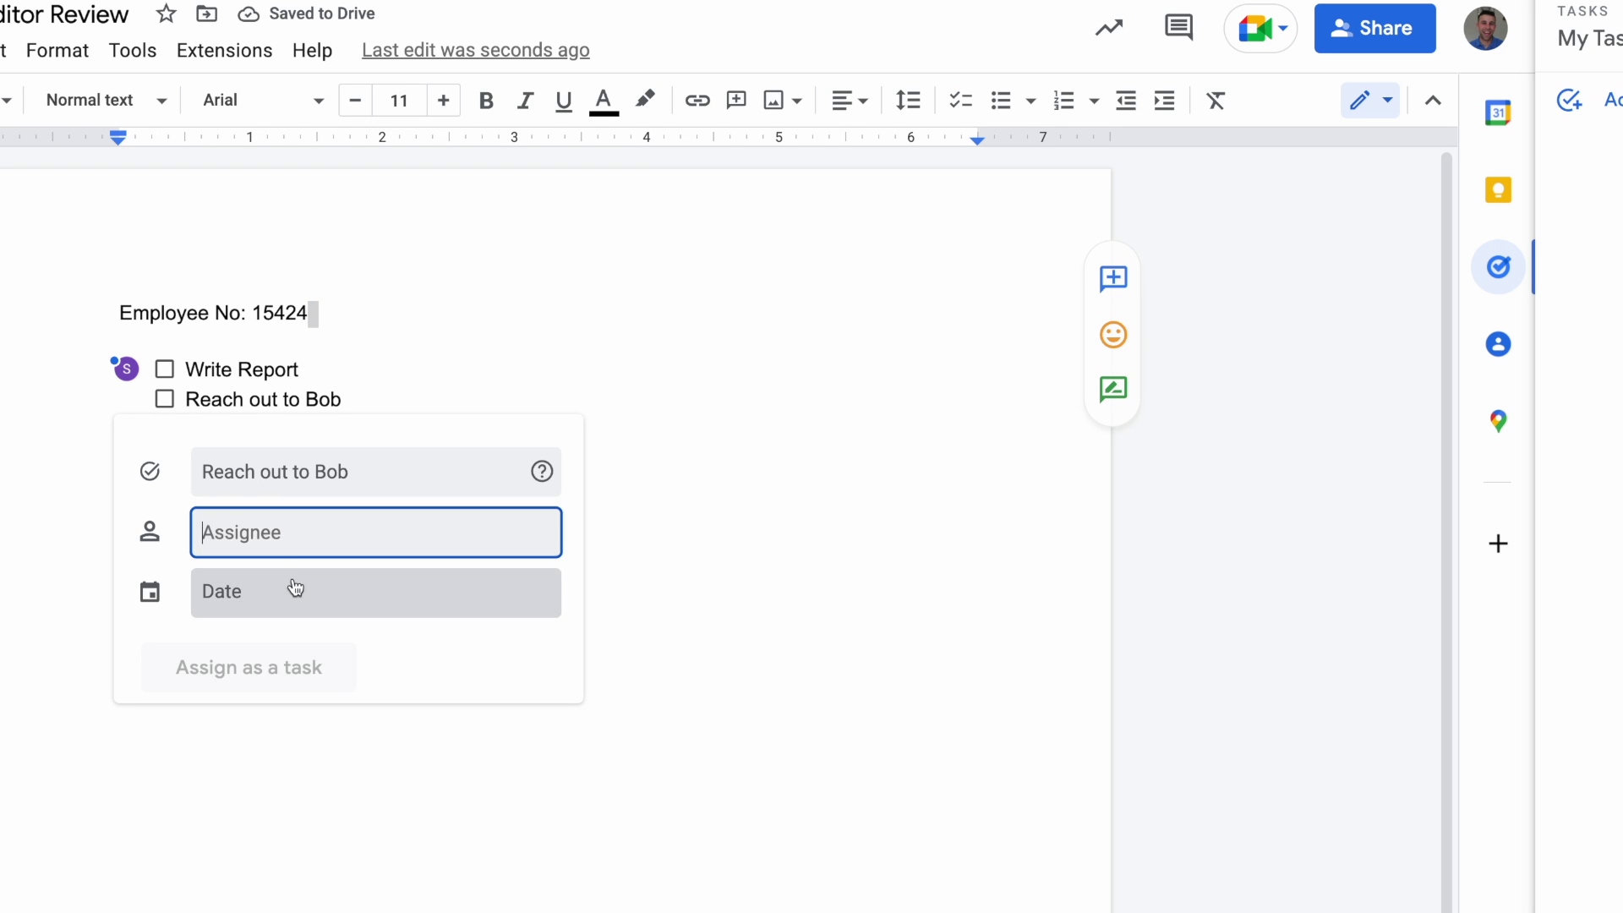
type("fra")
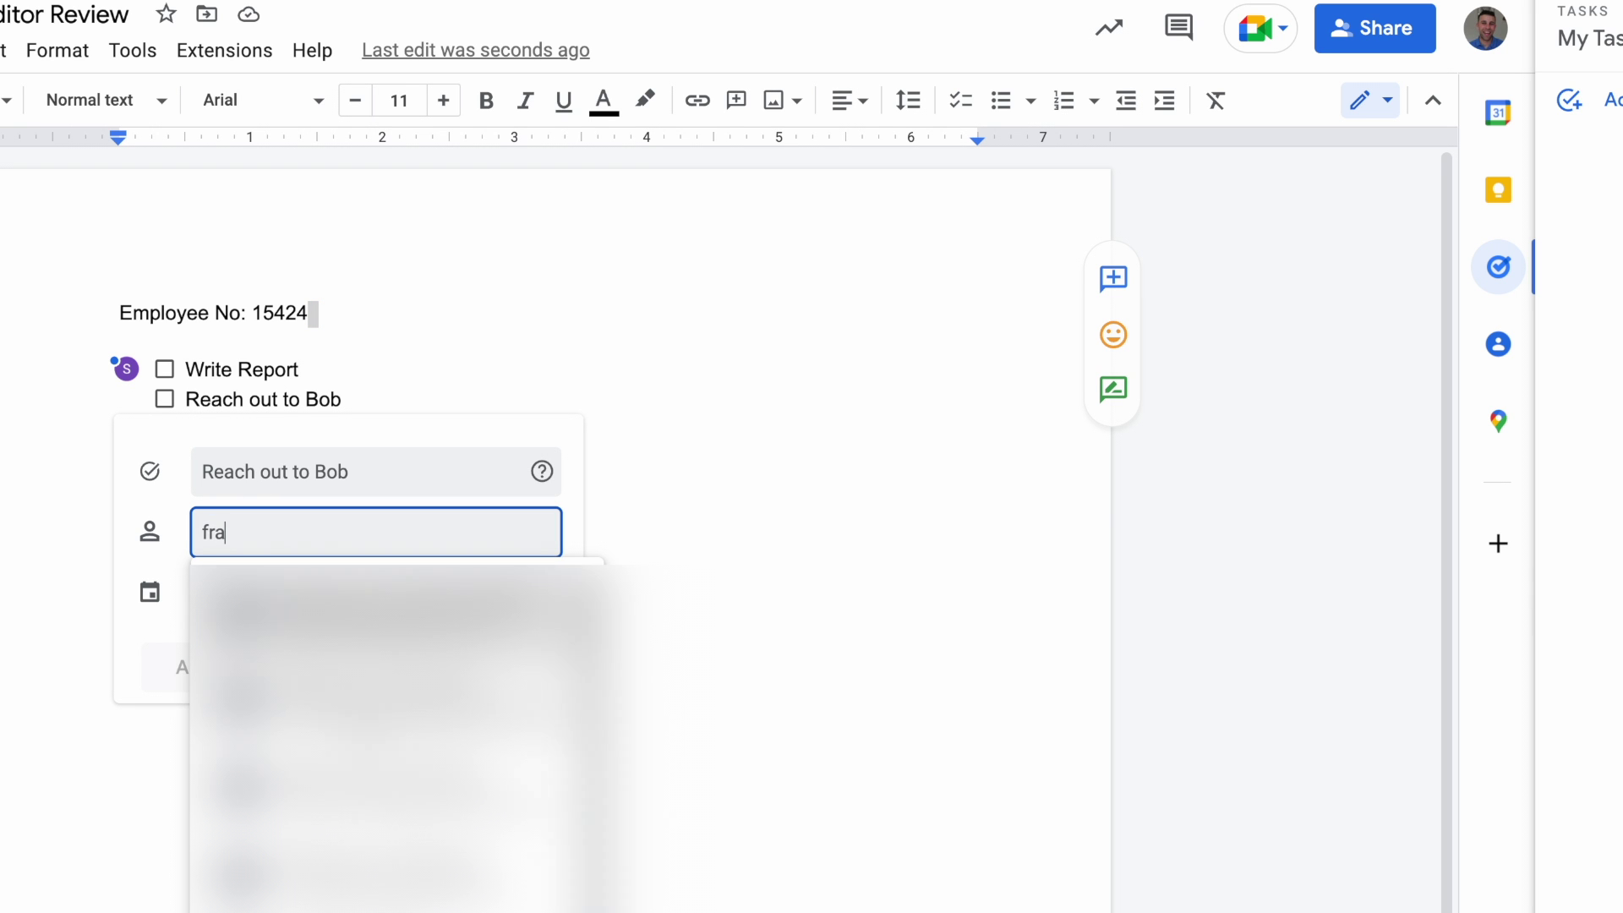
left_click(380, 609)
left_click(291, 594)
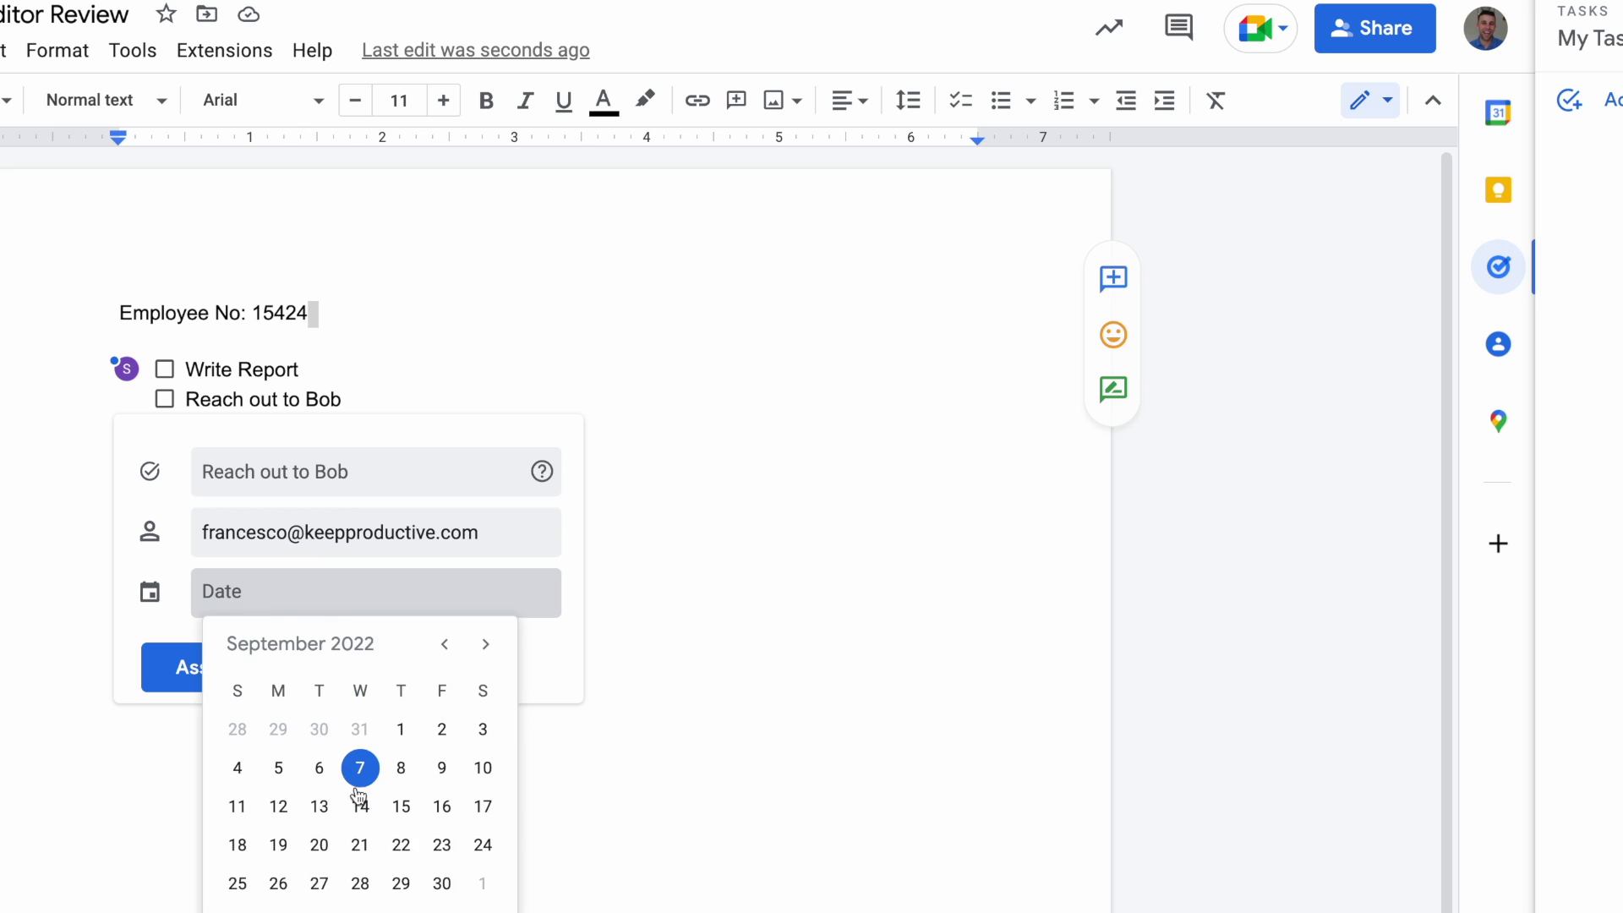
left_click(277, 806)
left_click(321, 678)
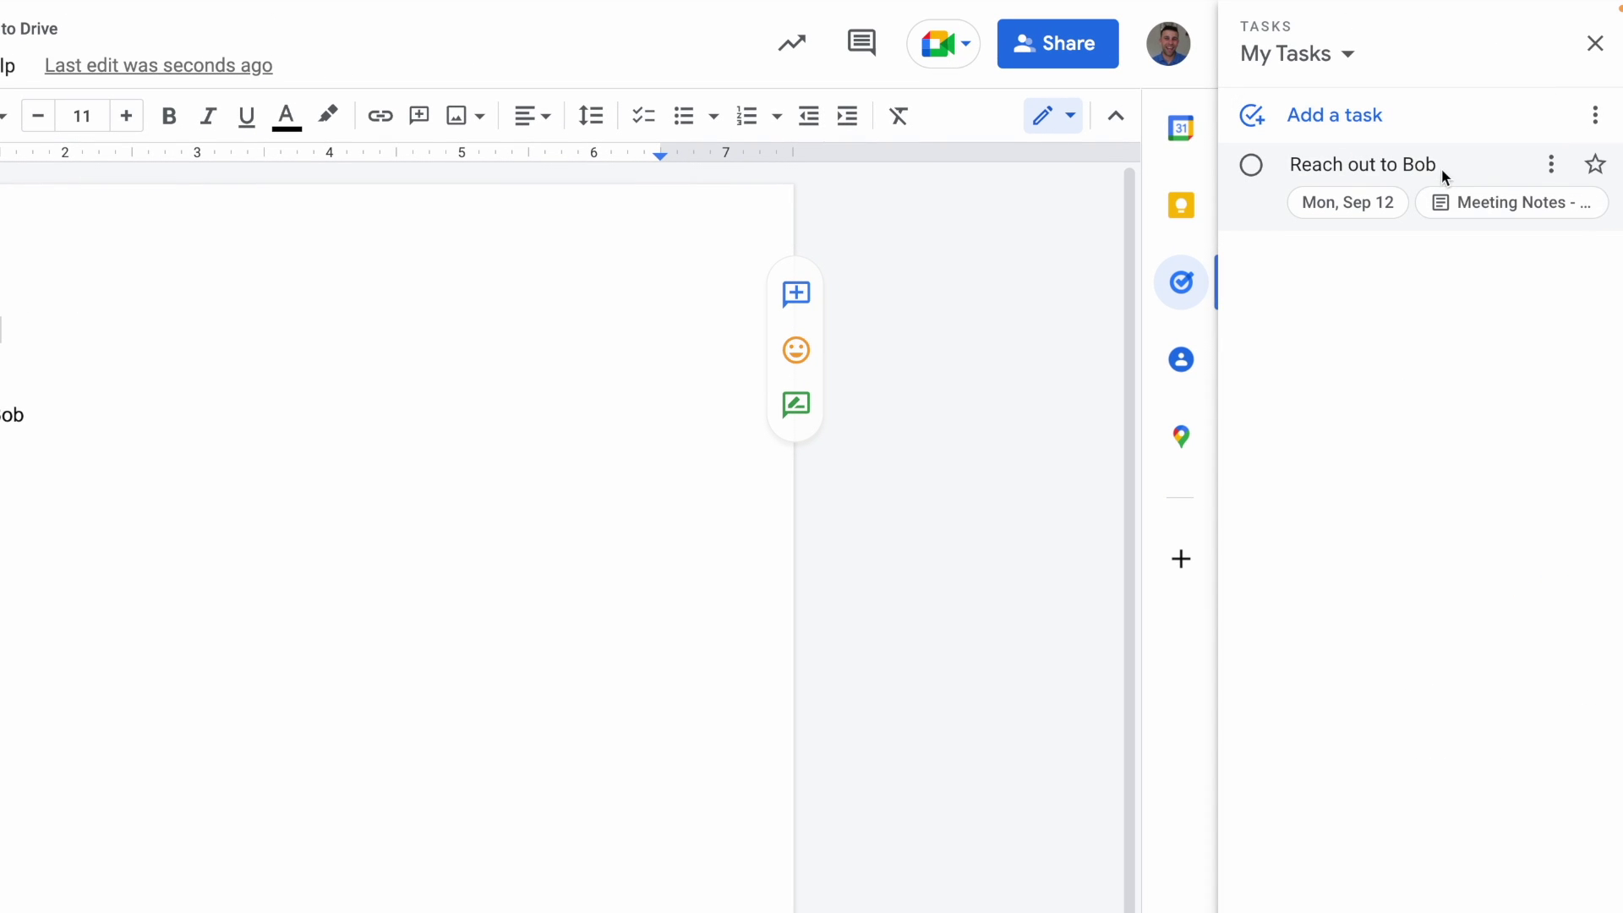
mouse_move(1362, 165)
left_click(1455, 165)
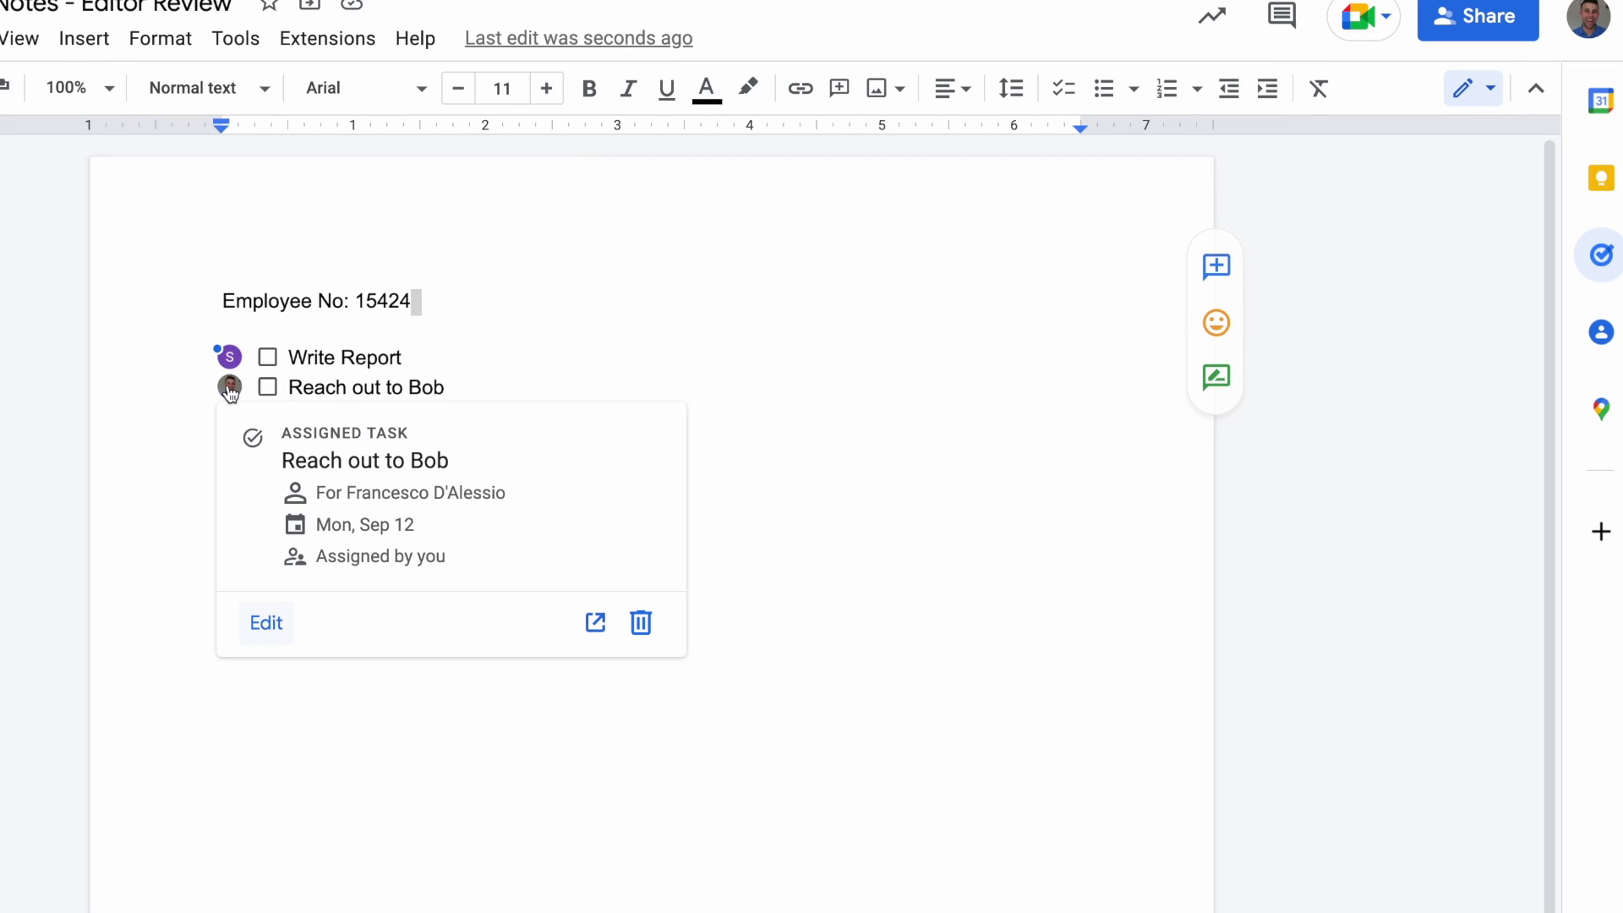
Step: Show the Reach out to Bob task in the Tasks panel, then go to File > Page setup
left_click(596, 622)
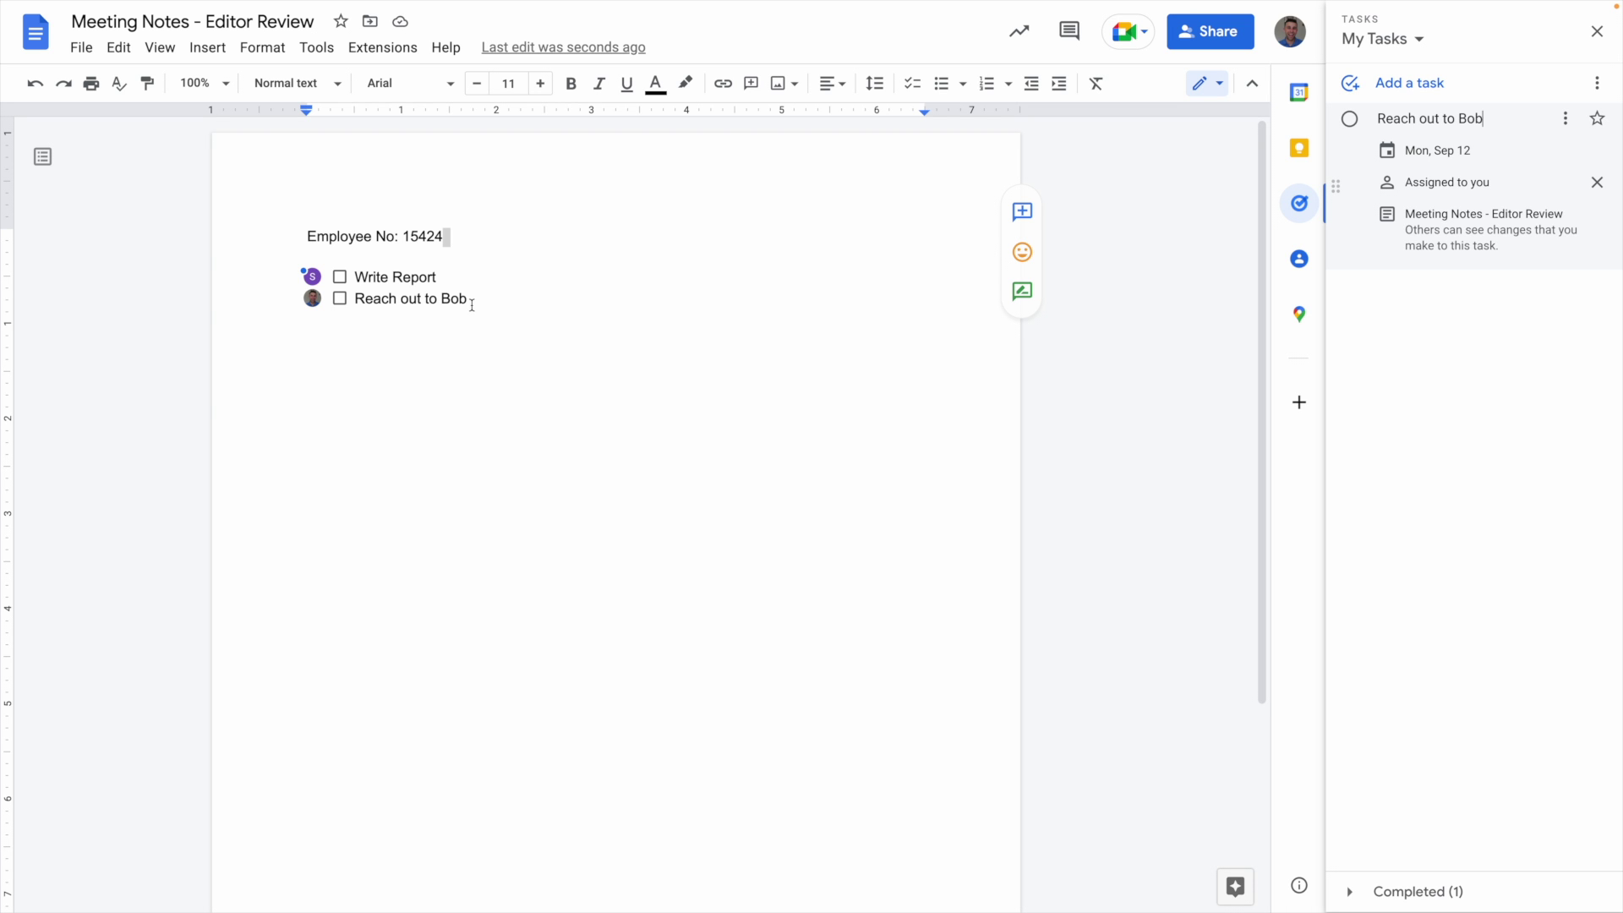
left_click(97, 72)
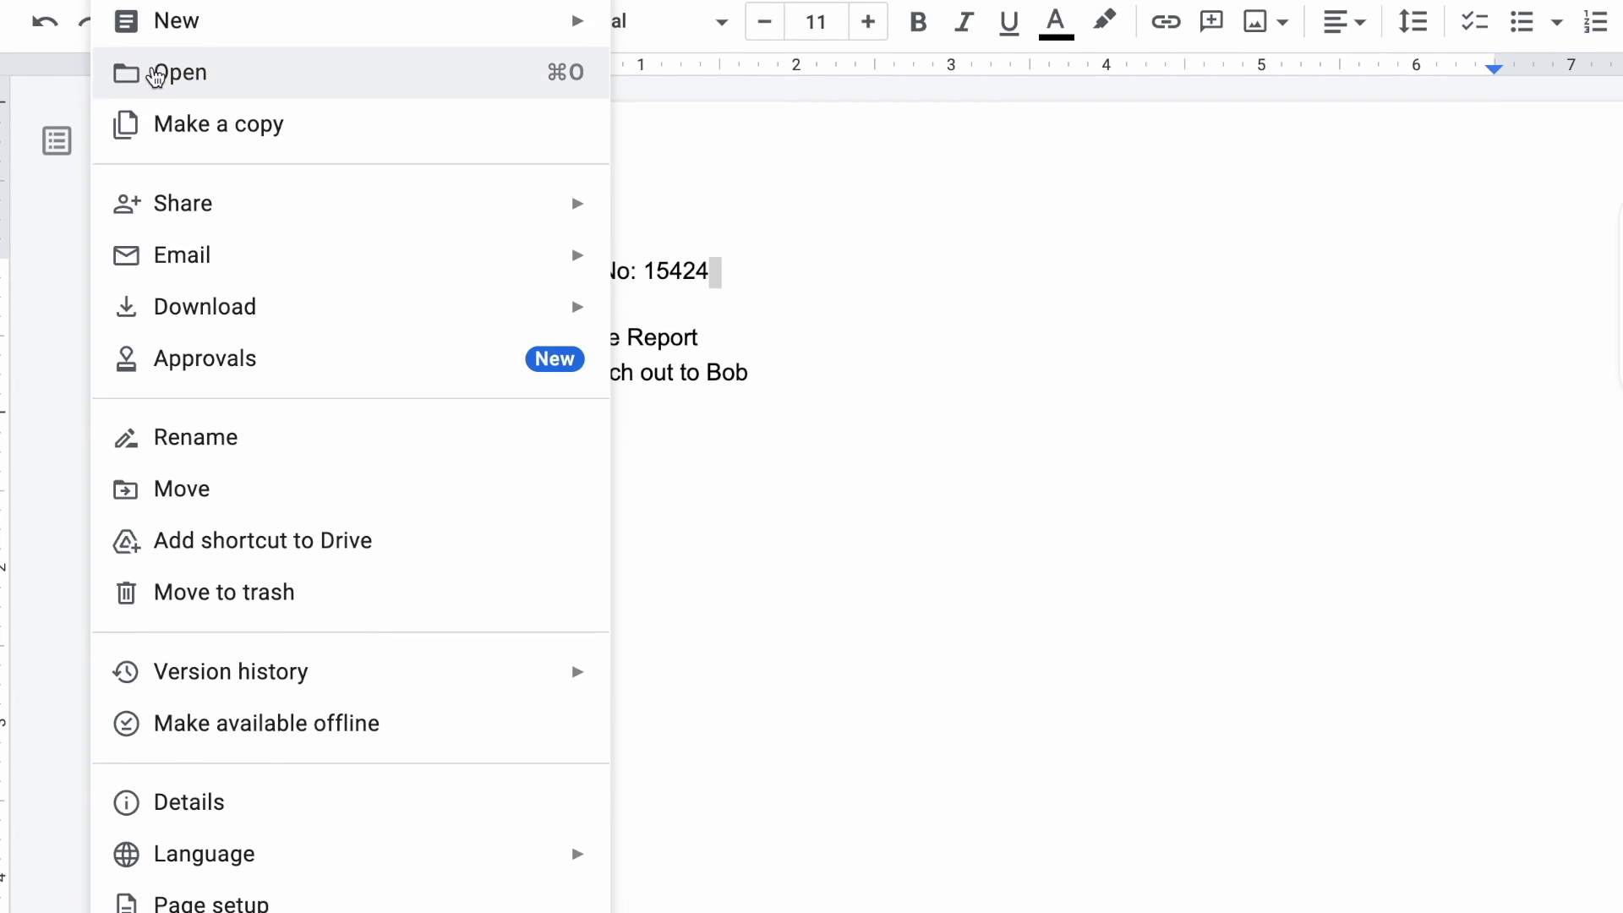
mouse_move(82, 46)
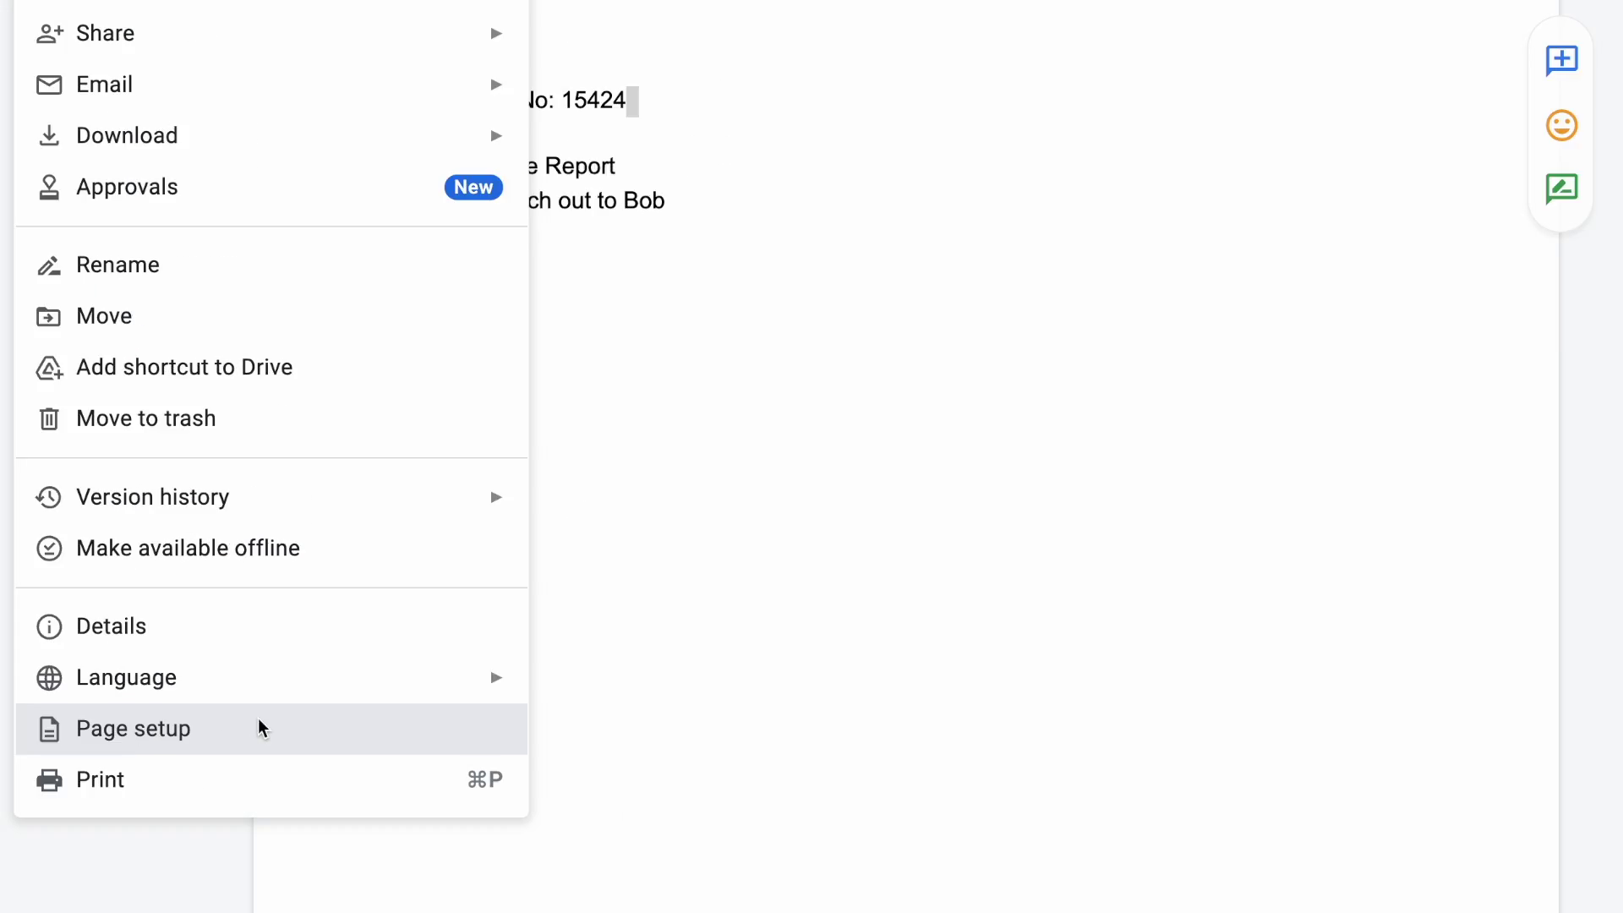
left_click(260, 728)
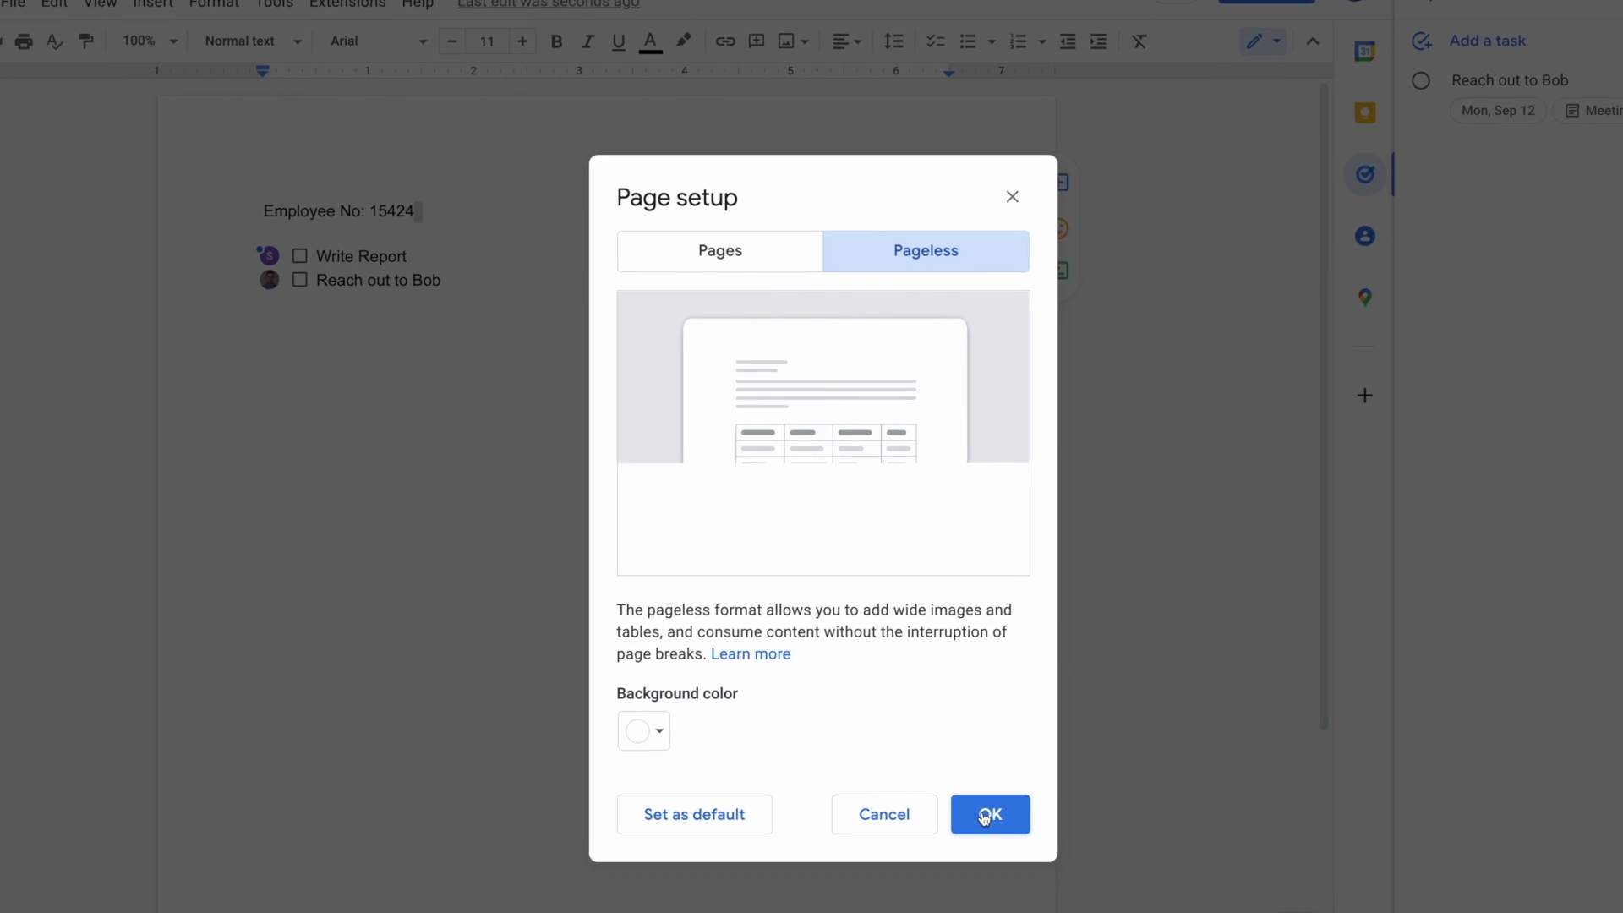
Step: Make Meeting Notes pageless and bring up Google Keep notes beside the document
left_click(986, 818)
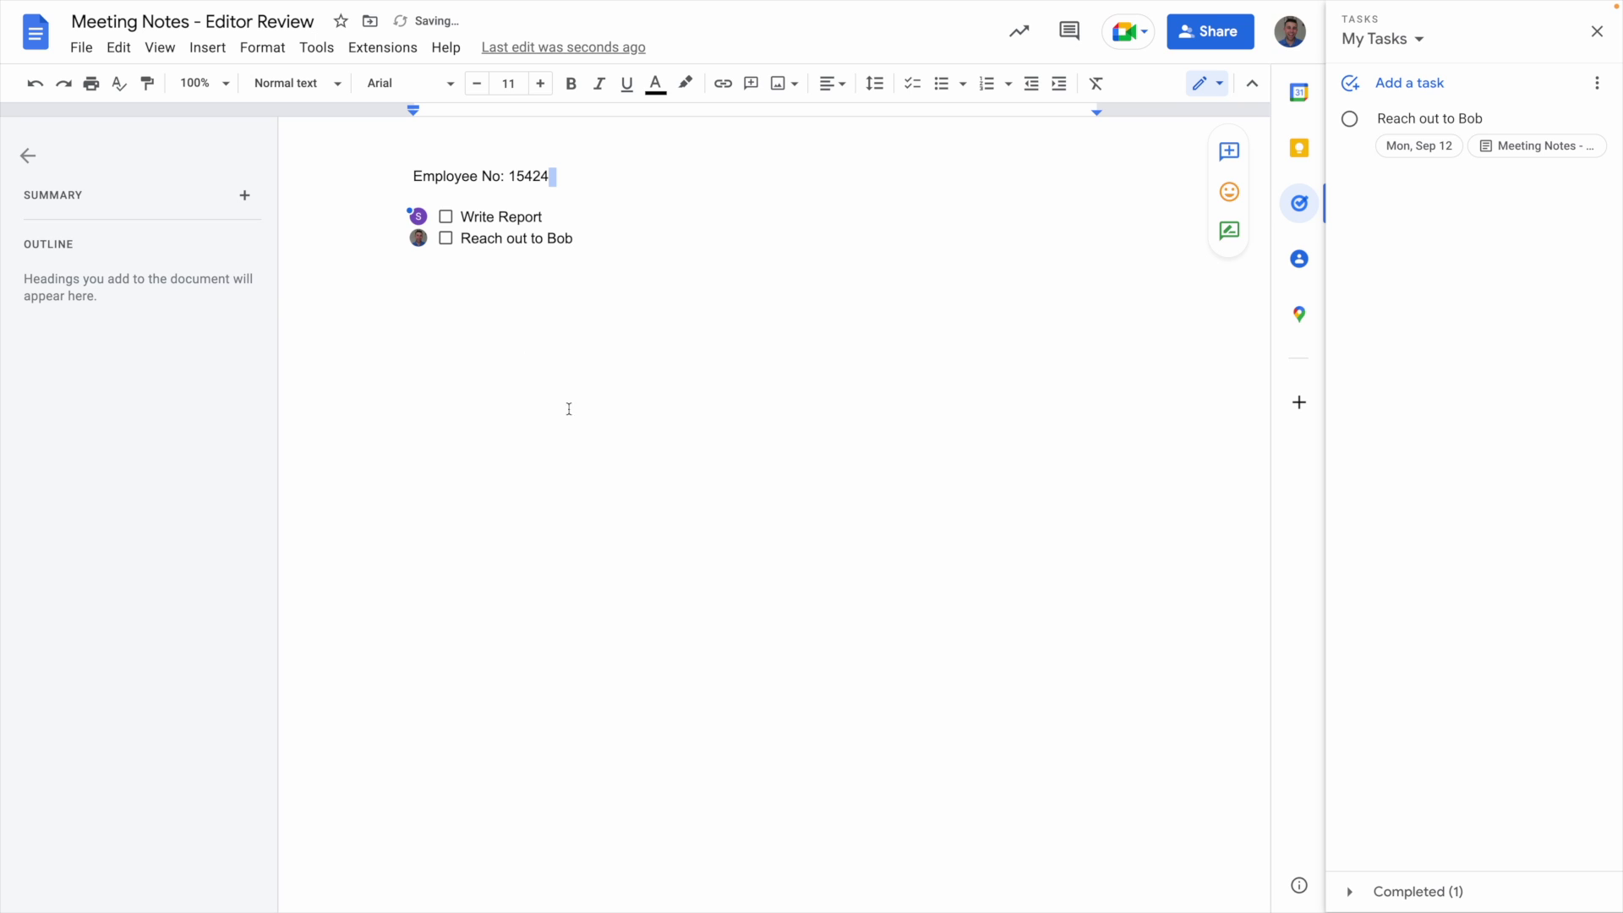
left_click(581, 238)
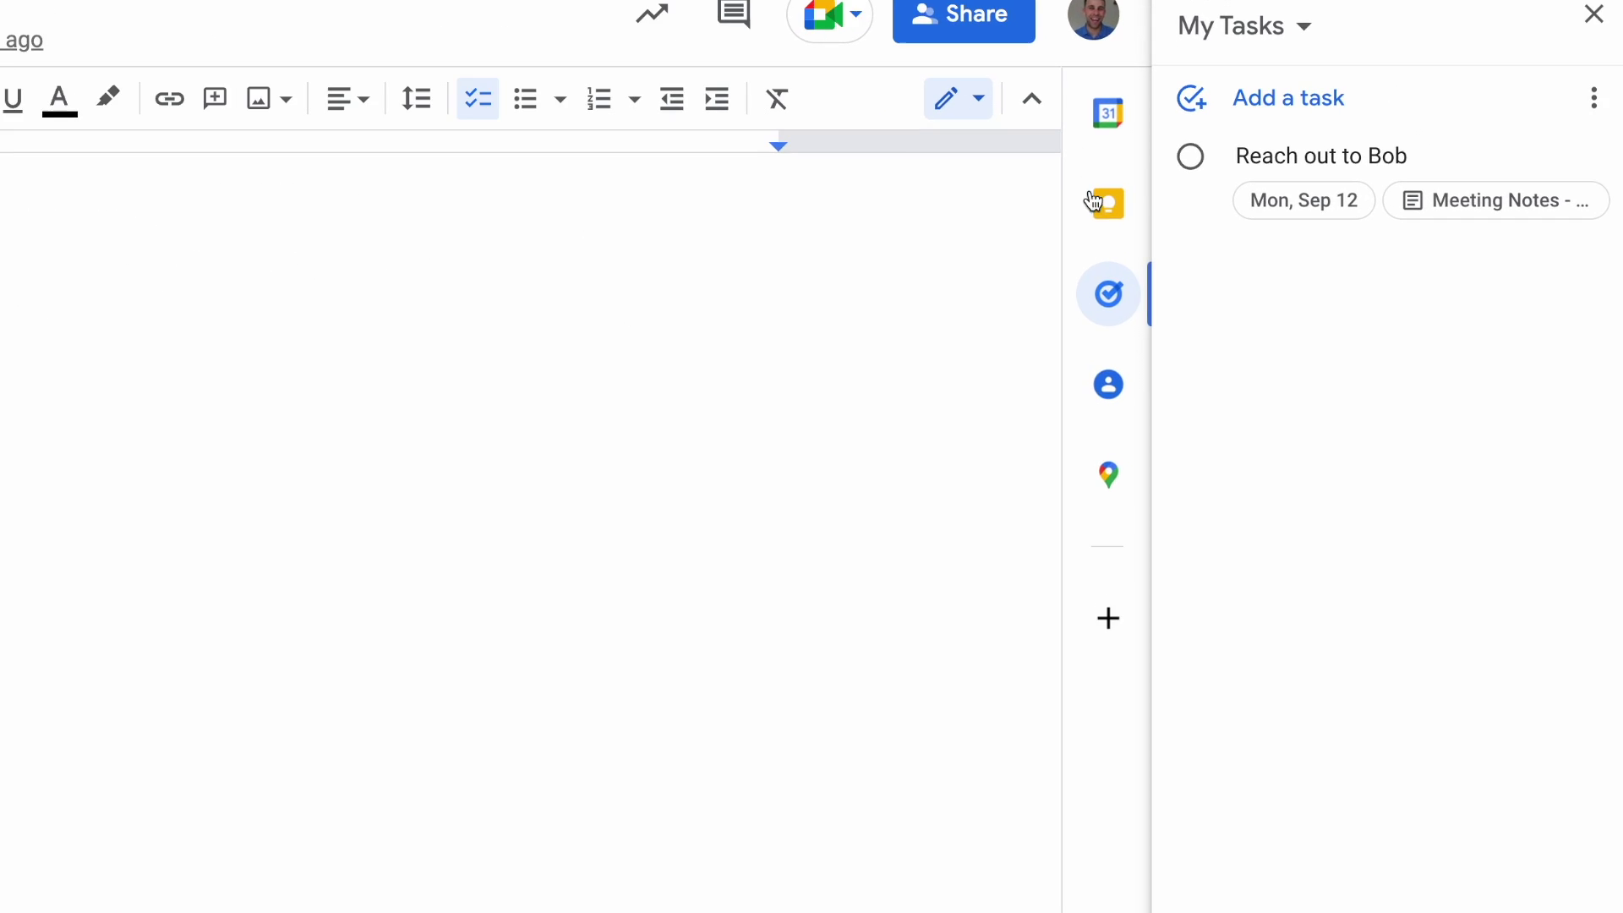
left_click(1106, 203)
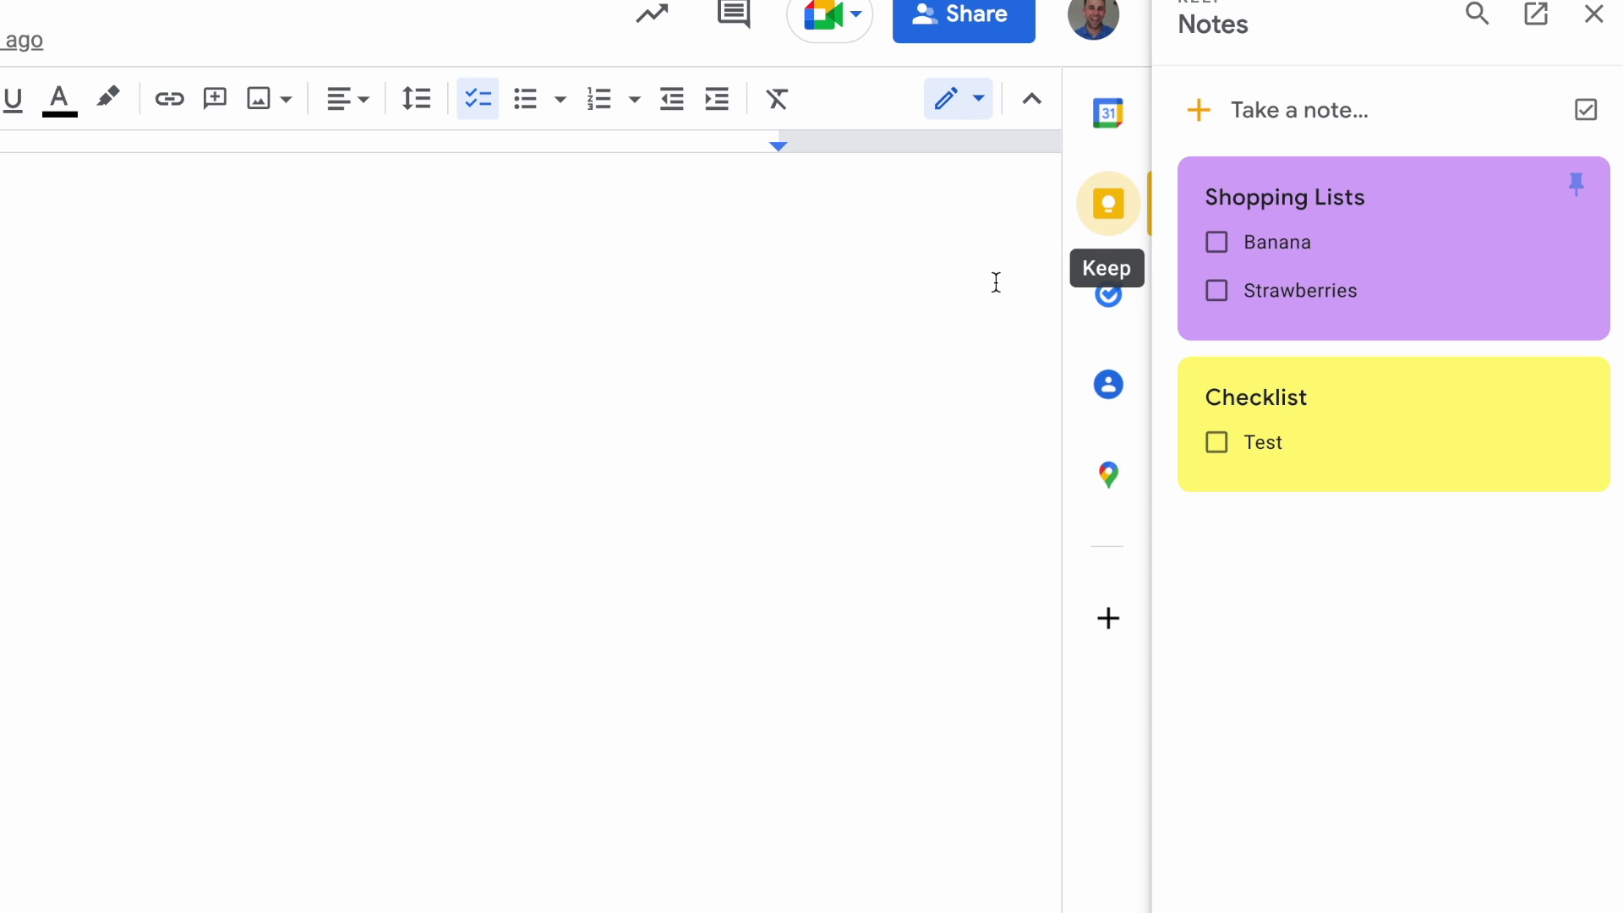
Step: Start a new Keep note, then bring up the Write Report task details
left_click(1324, 115)
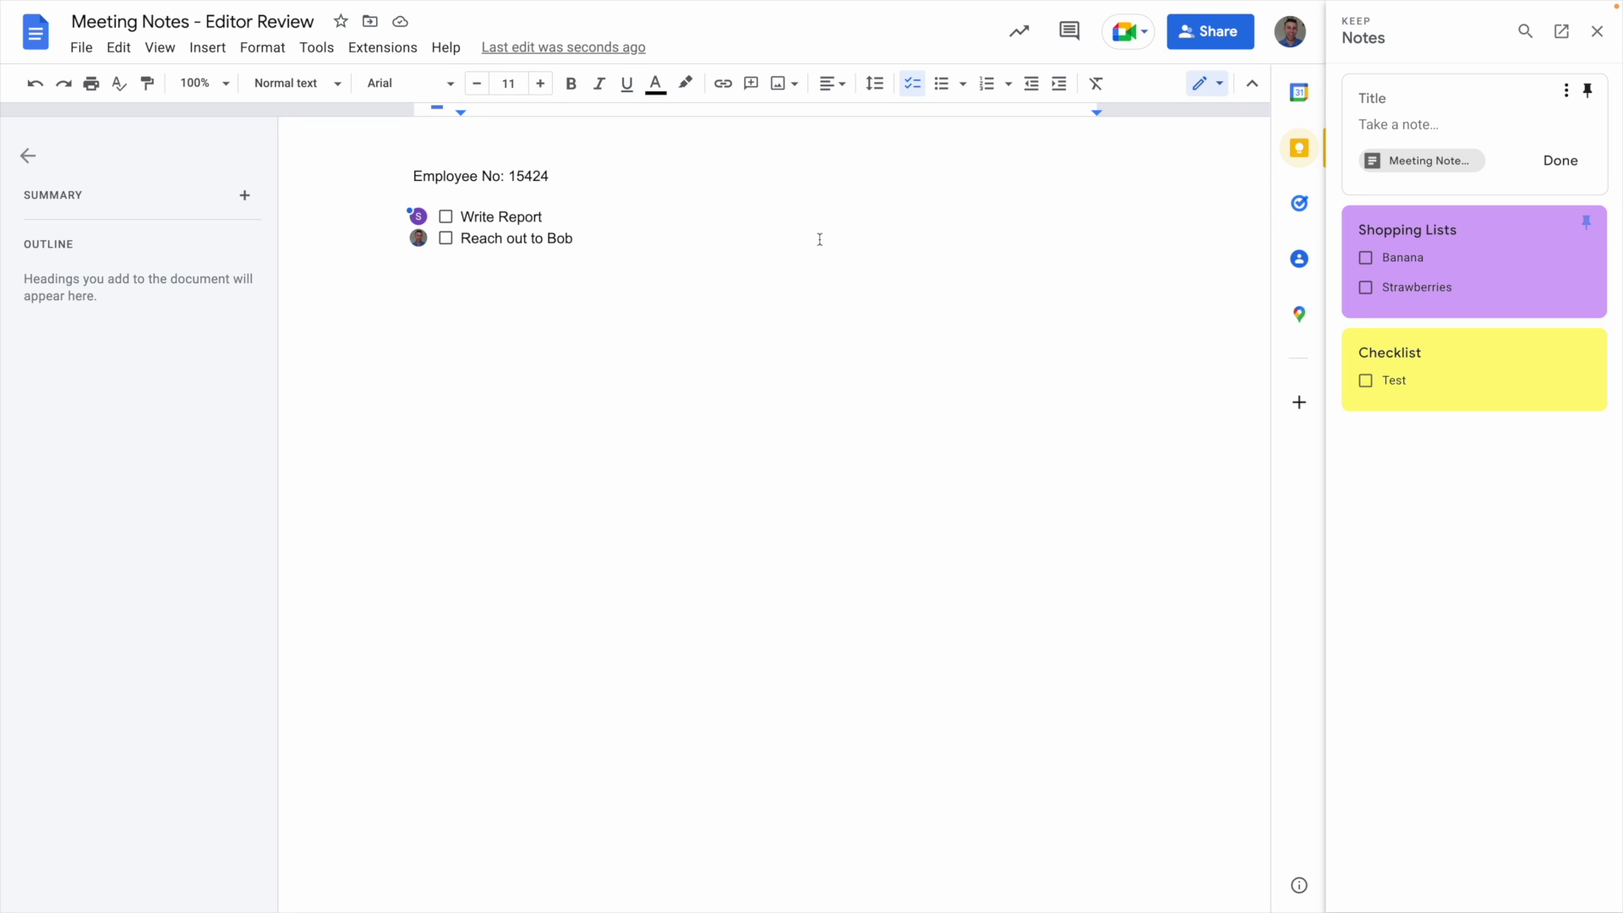
left_click(573, 238)
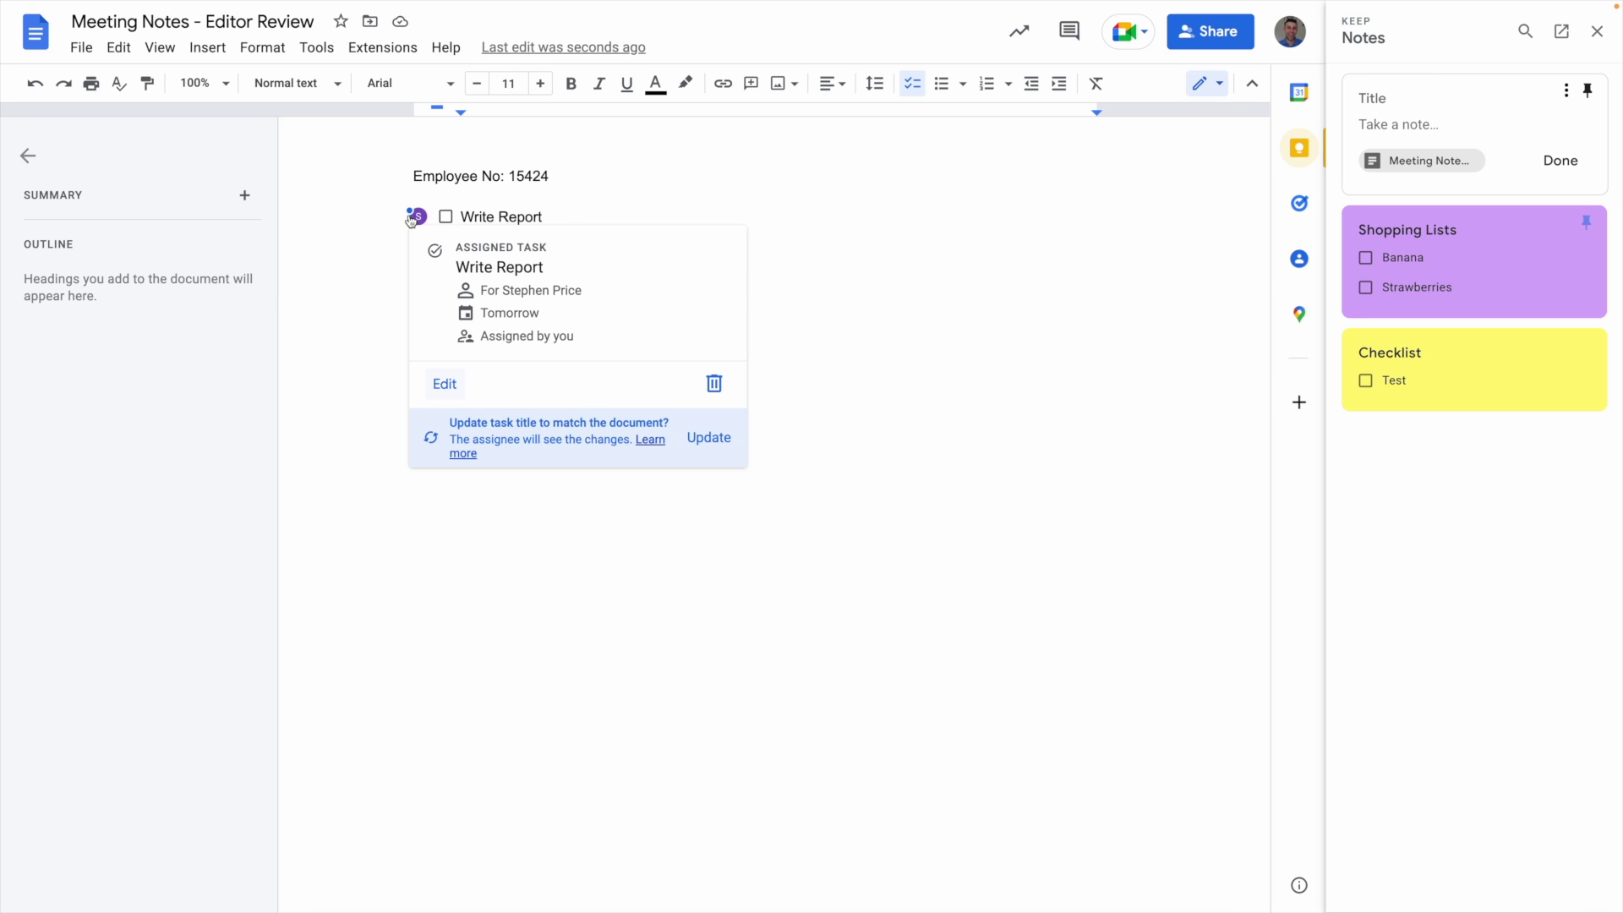